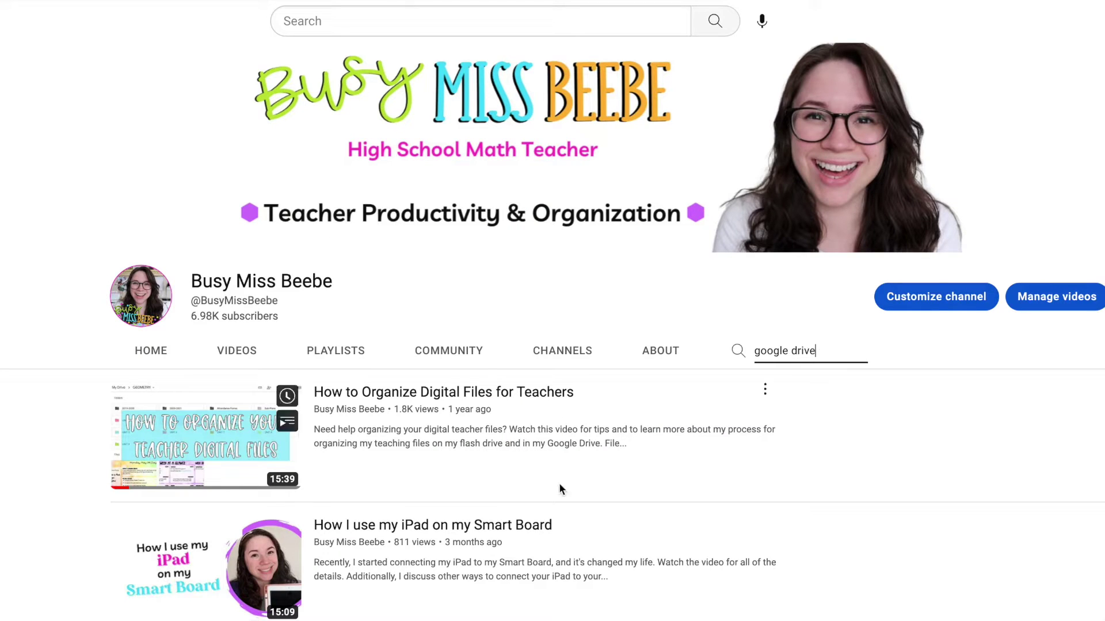
Step: Search the YouTube channel for 'google drive' to list its Google Drive videos
{"action": "mouse_move", "coordinate": [477, 396]}
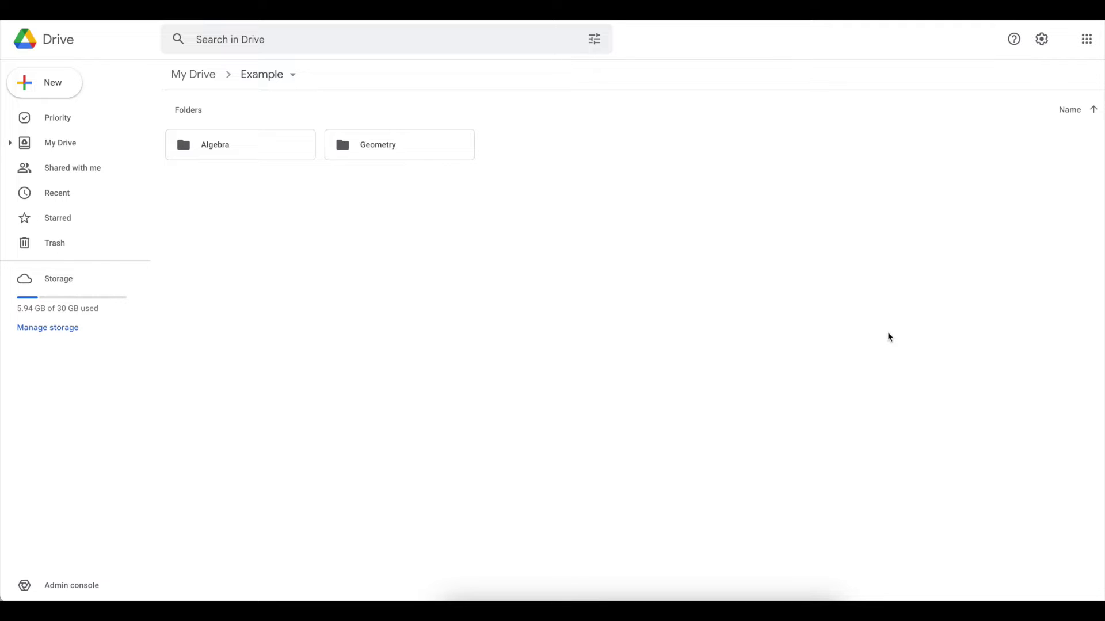
Step: Create a new folder named Precalc inside the Example folder
{"action": "key", "text": "shift+f"}
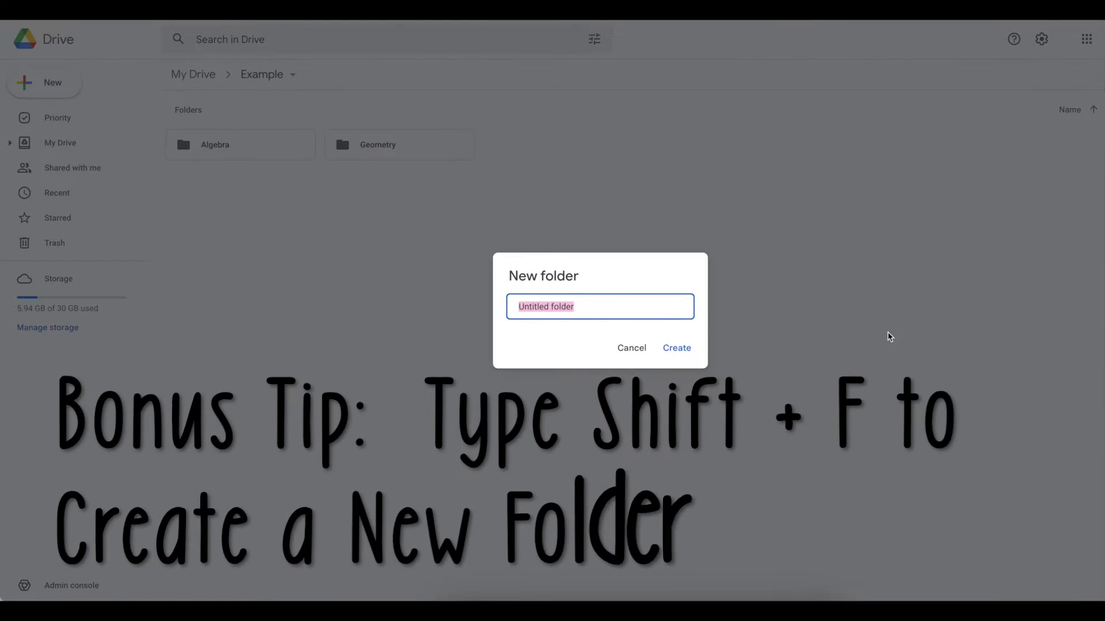
{"action": "type", "text": "Precalc"}
{"action": "key", "text": "Return"}
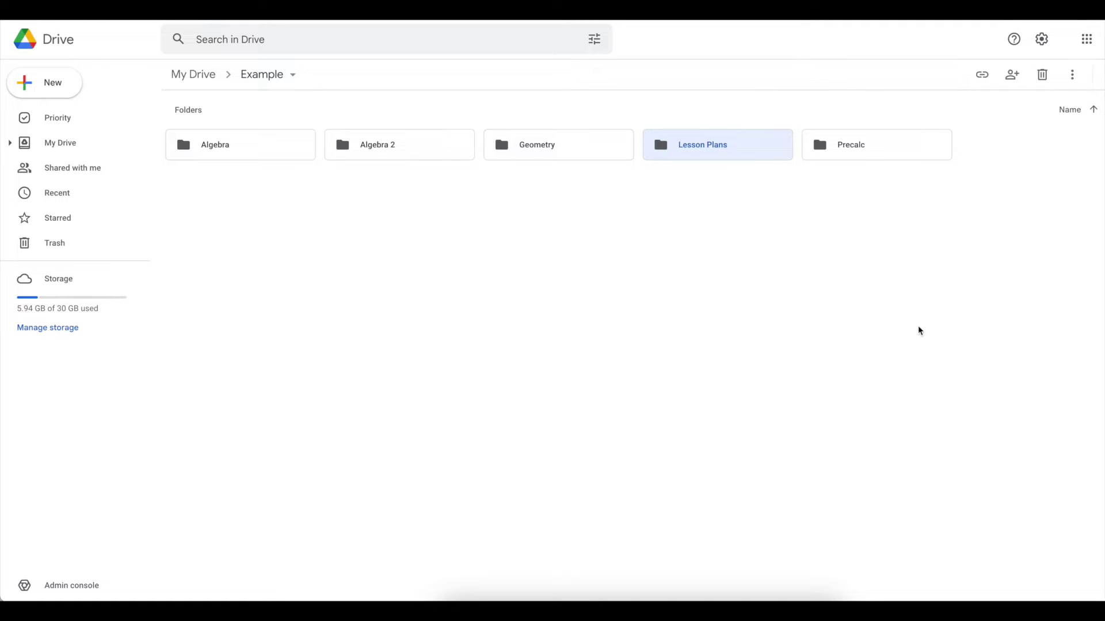
{"action": "left_click", "coordinate": [772, 298]}
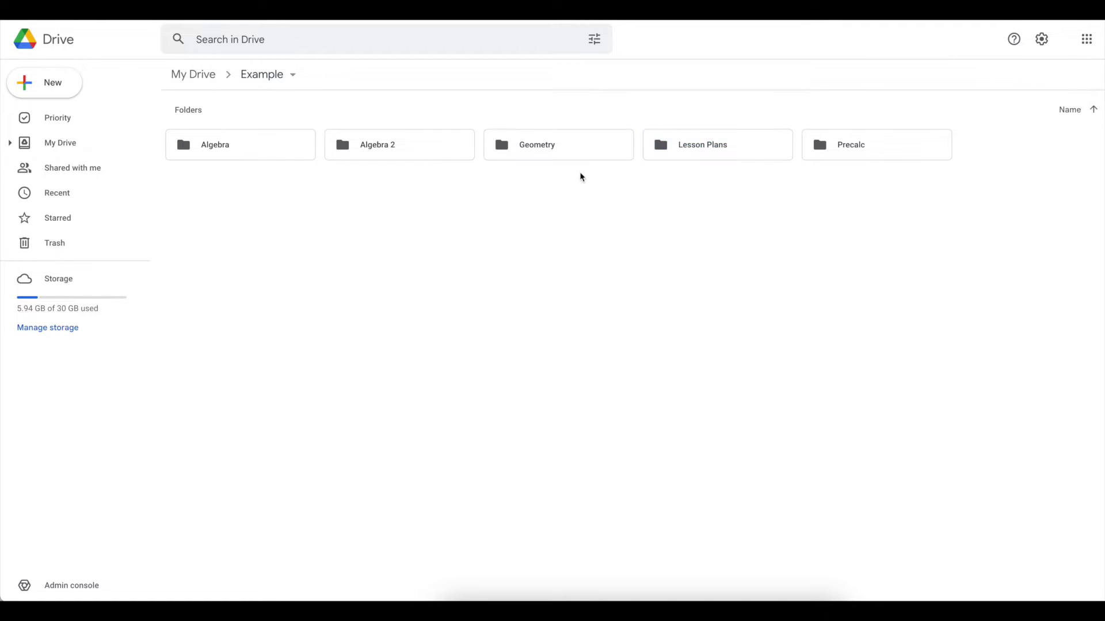
Step: Change the Geometry folder's colour to magenta
{"action": "left_click", "coordinate": [574, 157]}
{"action": "right_click", "coordinate": [574, 157]}
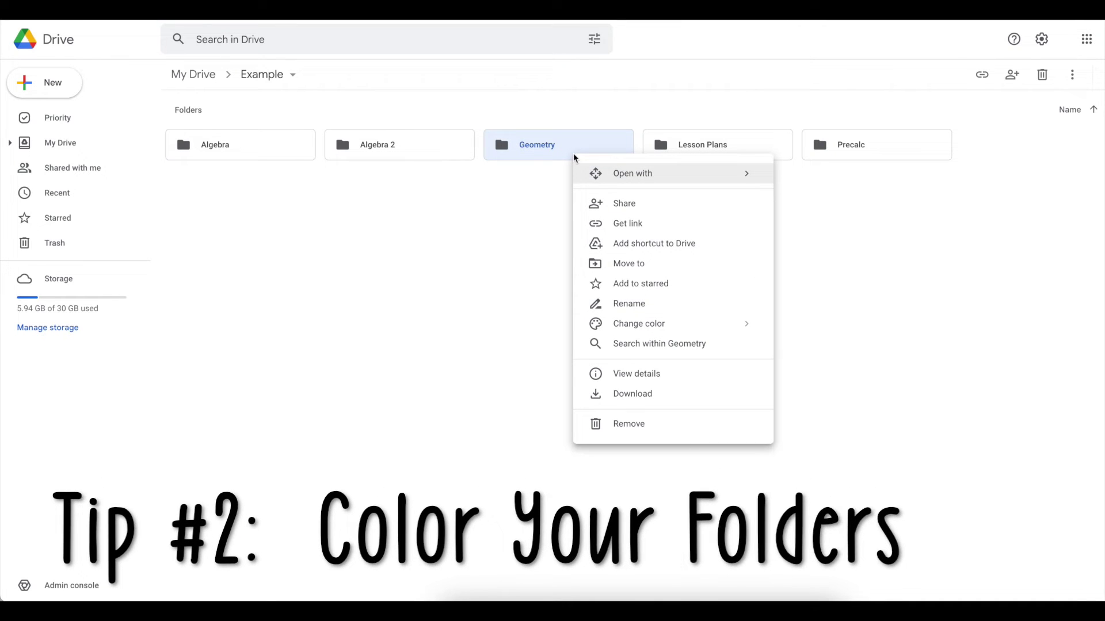
{"action": "mouse_move", "coordinate": [691, 334]}
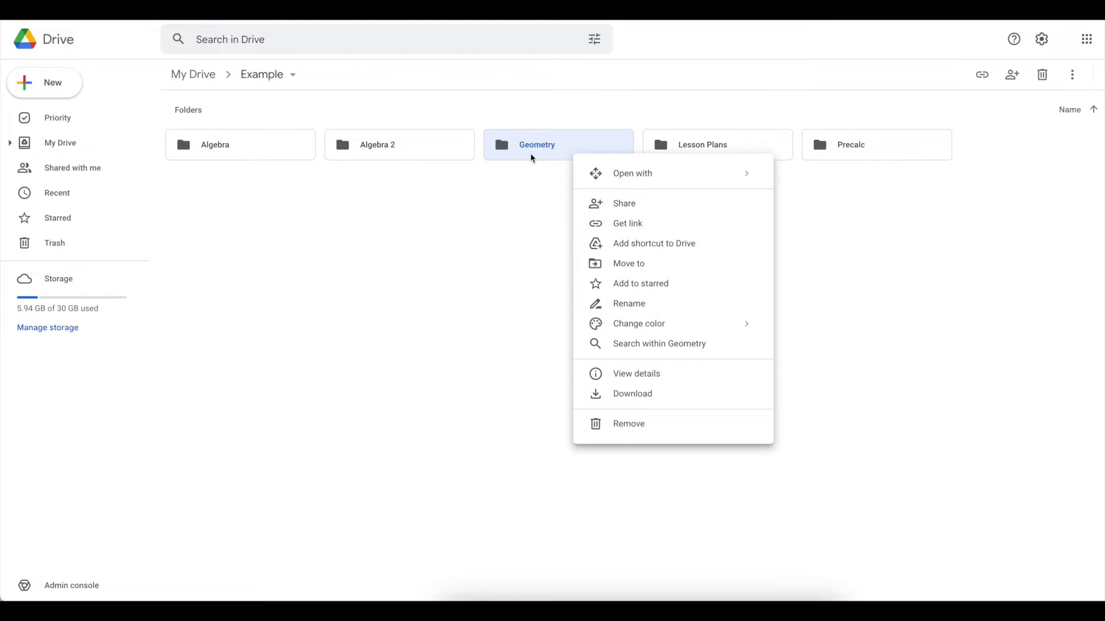
{"action": "mouse_move", "coordinate": [736, 335]}
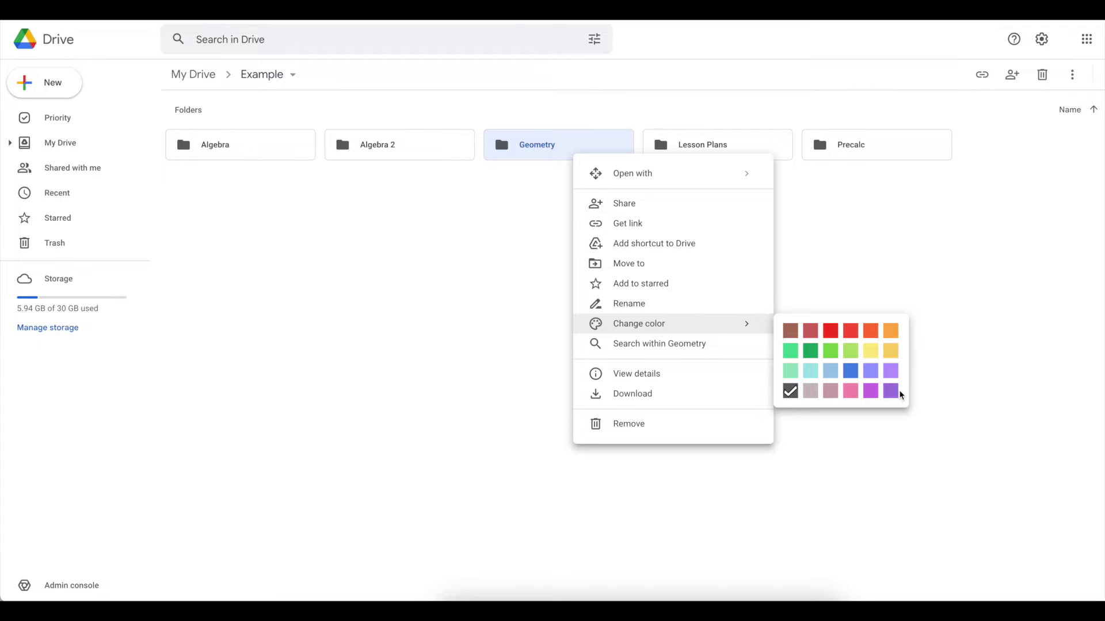
{"action": "left_click", "coordinate": [873, 394]}
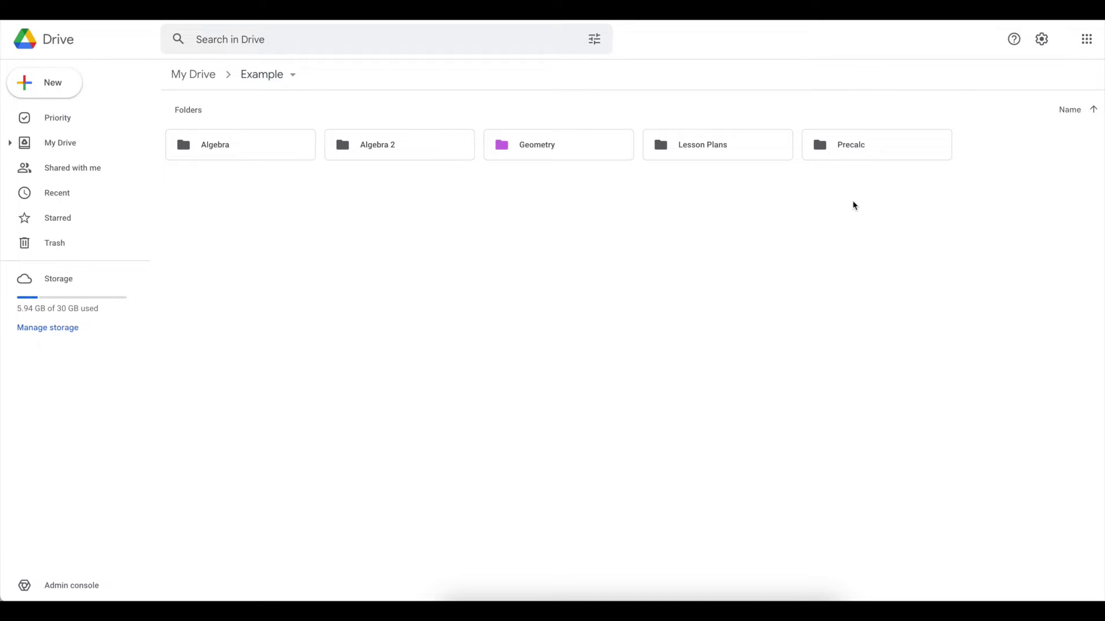
Step: Colour the Precalc folder bright green and the Algebra folder red
{"action": "right_click", "coordinate": [841, 146]}
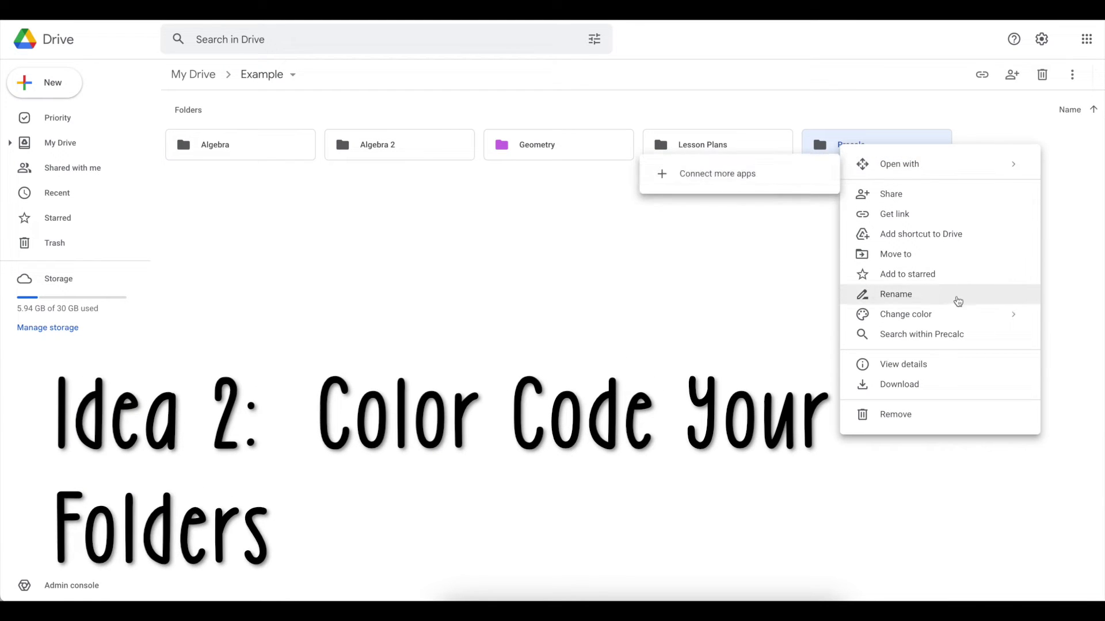
{"action": "mouse_move", "coordinate": [962, 318]}
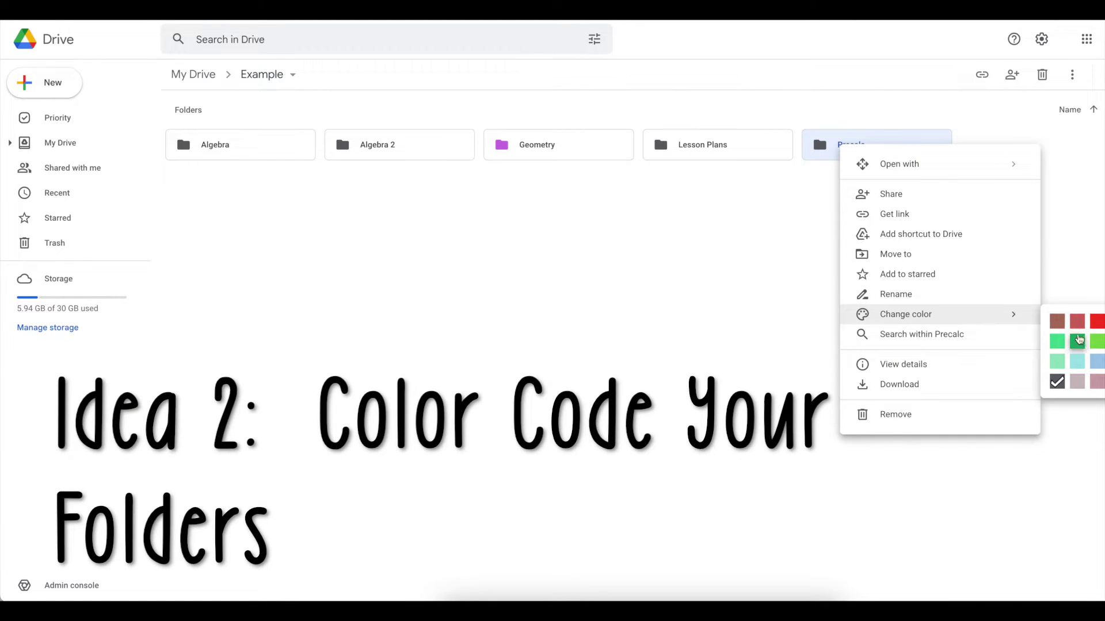
{"action": "left_click", "coordinate": [1096, 342]}
{"action": "left_click", "coordinate": [748, 351]}
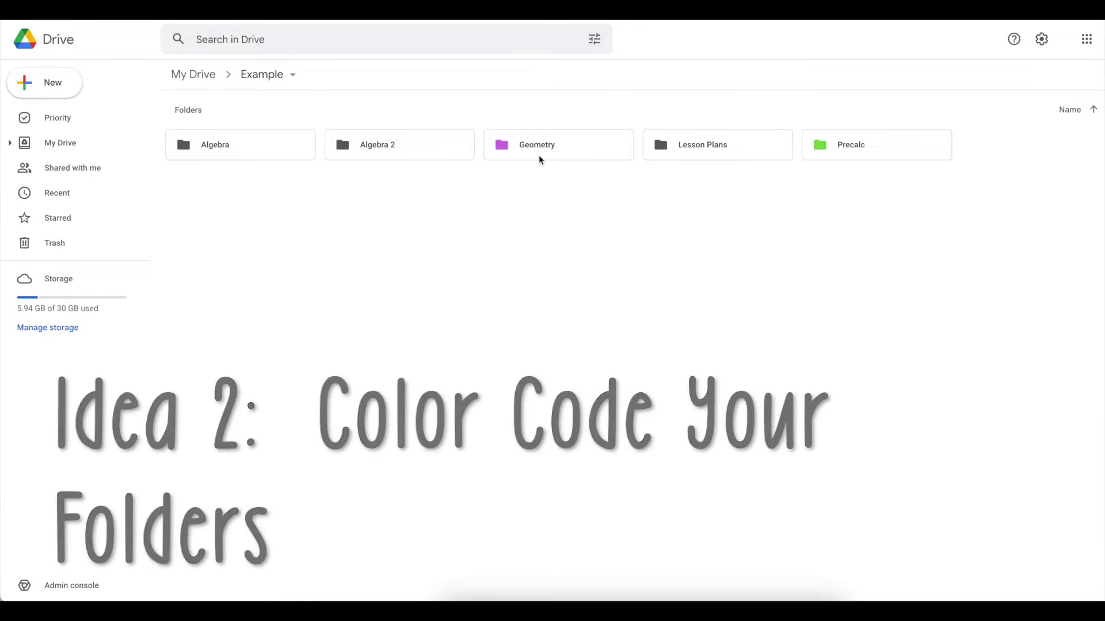
{"action": "right_click", "coordinate": [239, 148]}
{"action": "mouse_move", "coordinate": [389, 327]}
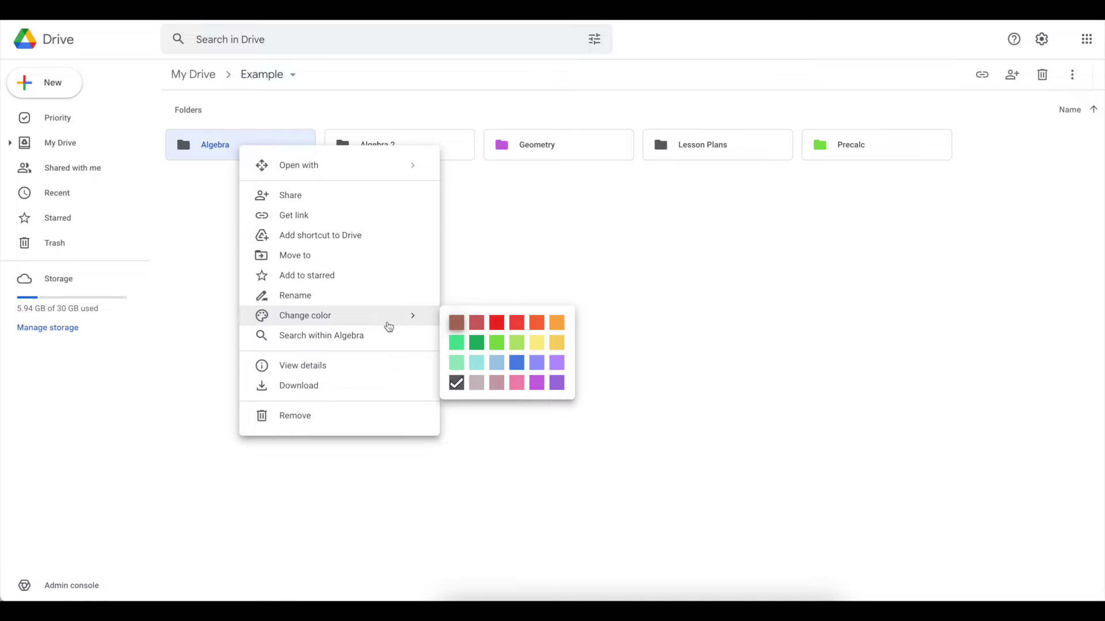
{"action": "left_click", "coordinate": [498, 323]}
Step: Colour the Algebra 2 folder blue, then open the Geometry folder
{"action": "left_click", "coordinate": [387, 144]}
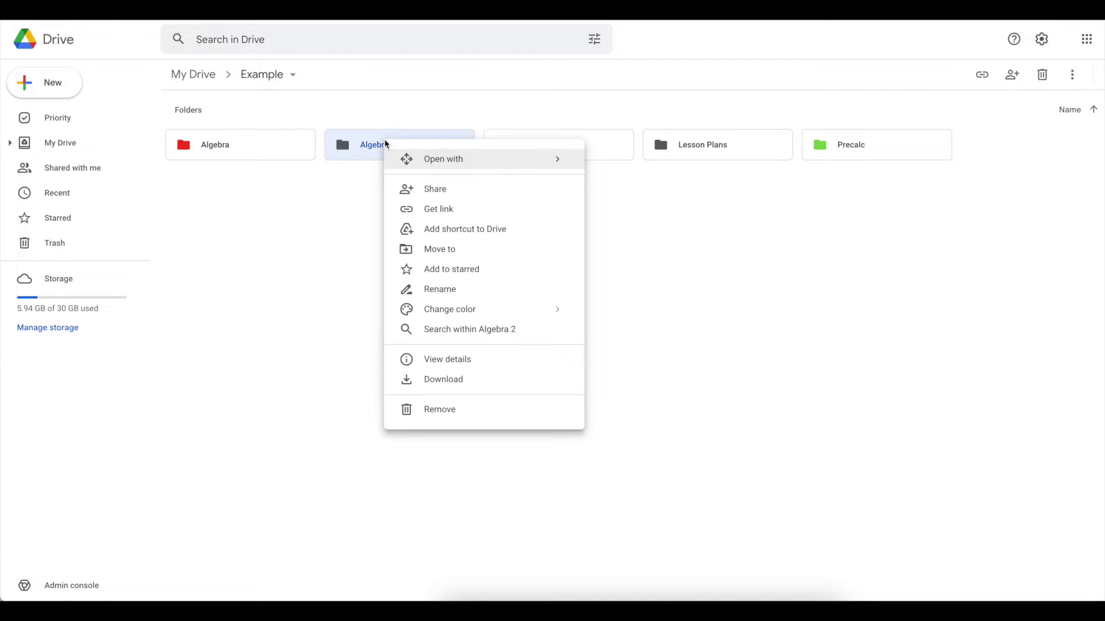
{"action": "mouse_move", "coordinate": [562, 313]}
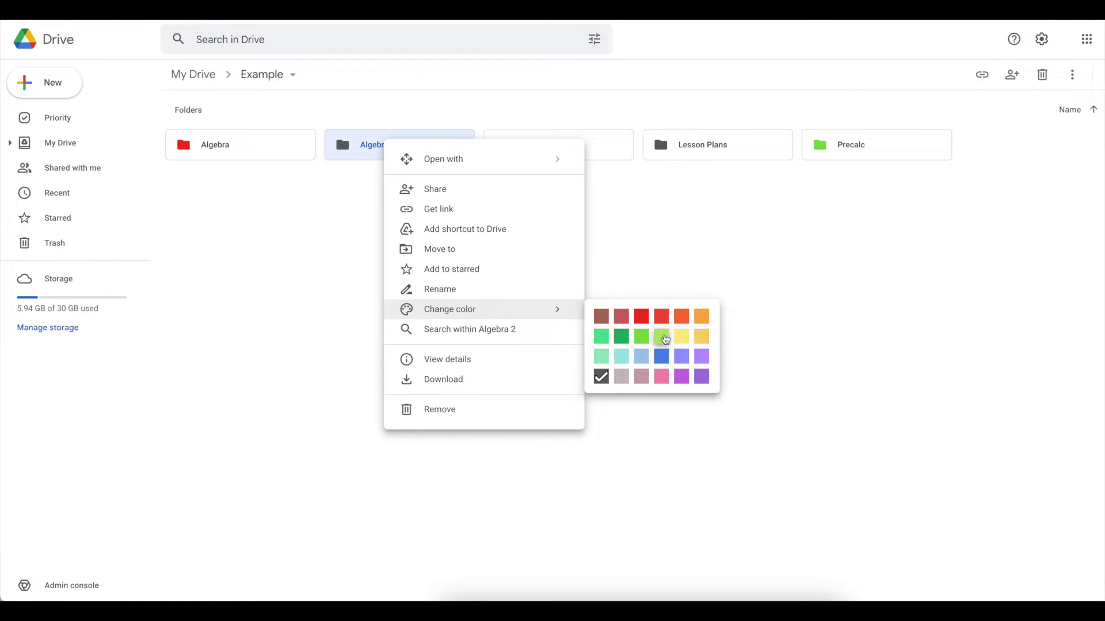
{"action": "left_click", "coordinate": [661, 356]}
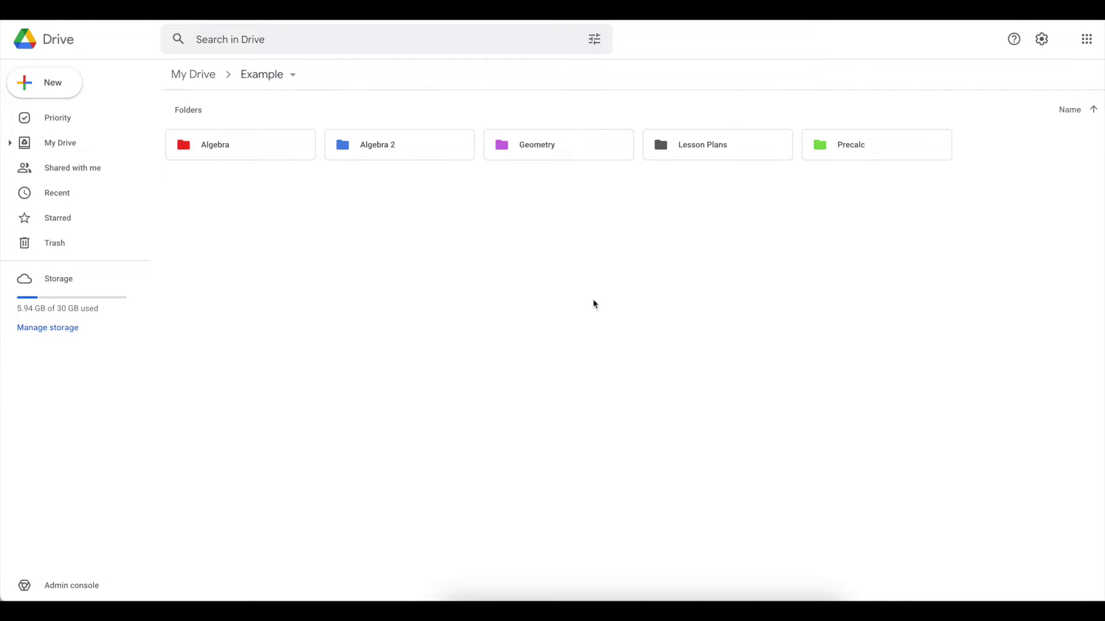
{"action": "double_click", "coordinate": [578, 152]}
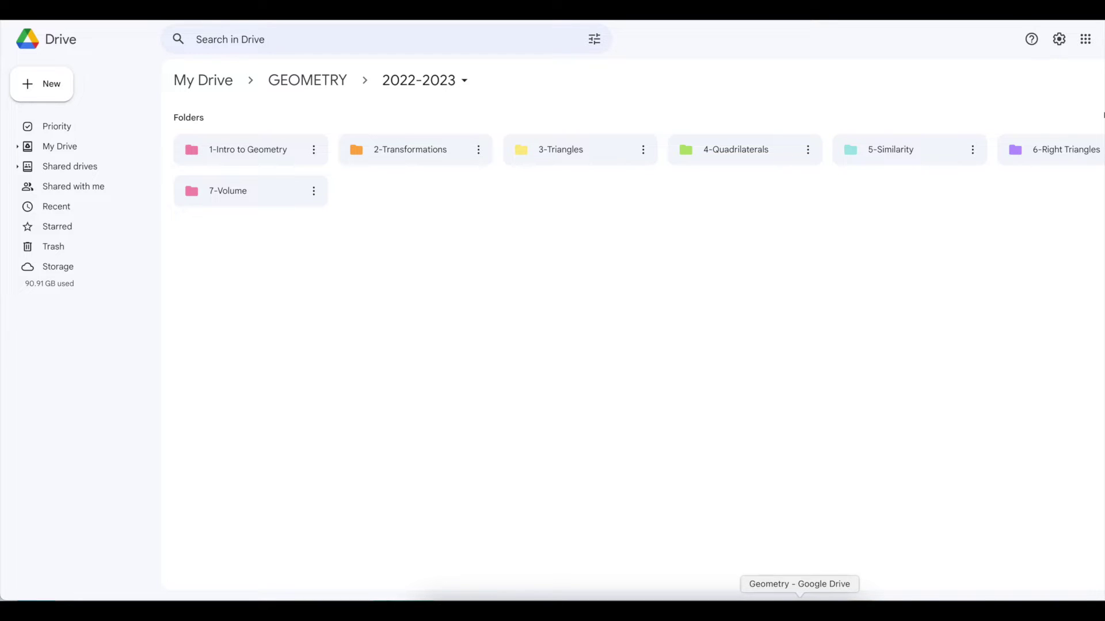
{"action": "left_click", "coordinate": [800, 607]}
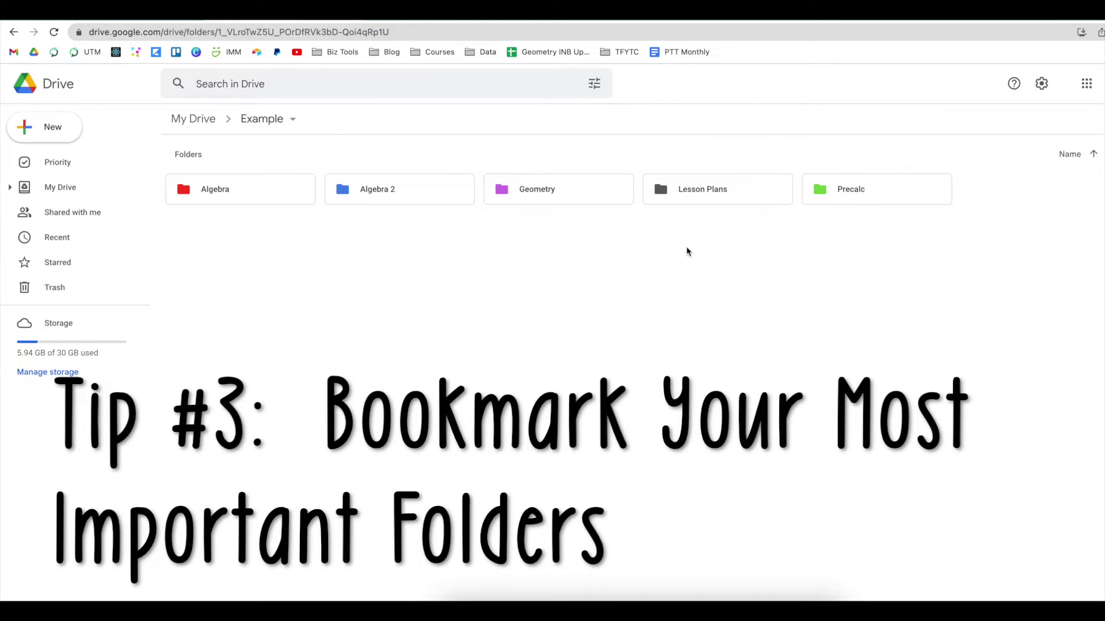
Step: Open the Geometry folder and bookmark its address on the bookmarks bar
{"action": "double_click", "coordinate": [580, 200]}
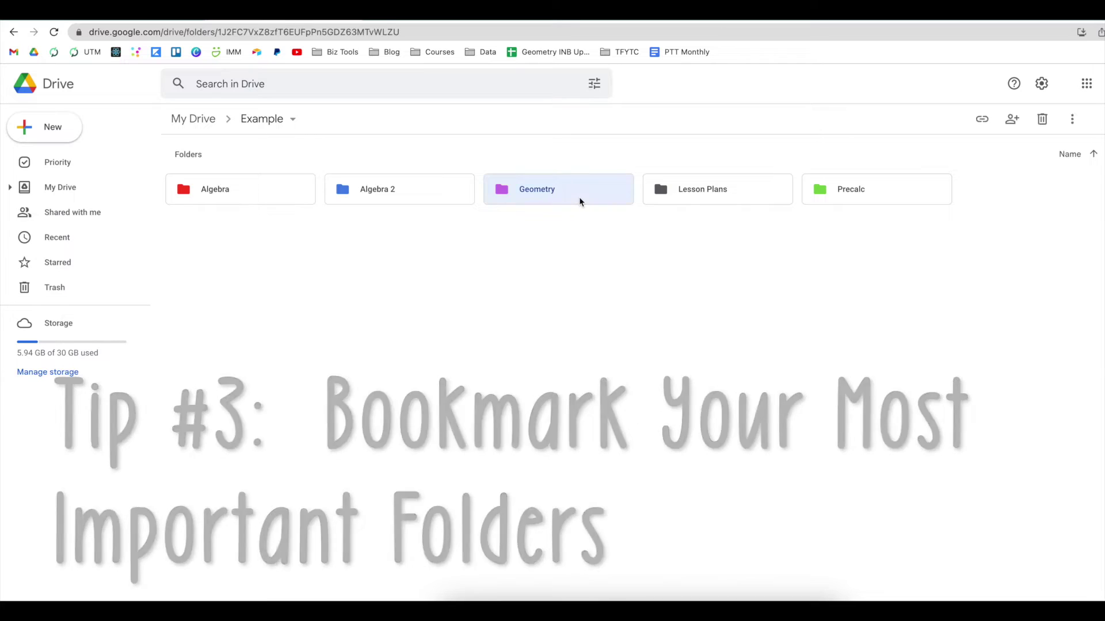
{"action": "left_click", "coordinate": [405, 34]}
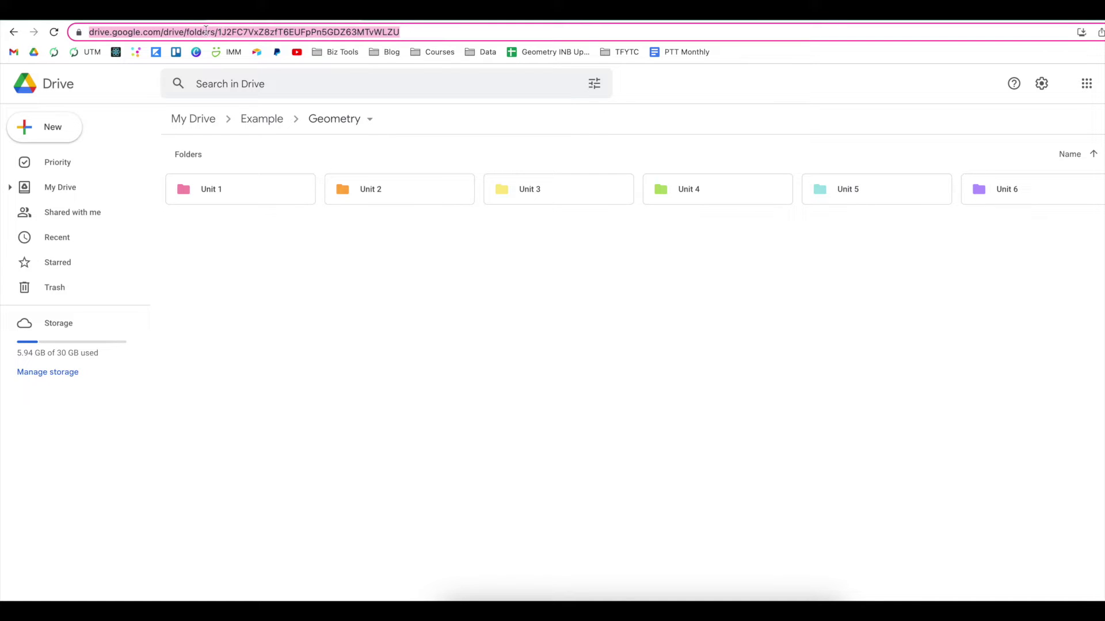
{"action": "left_click_drag", "start_coordinate": [198, 31], "coordinate": [286, 51]}
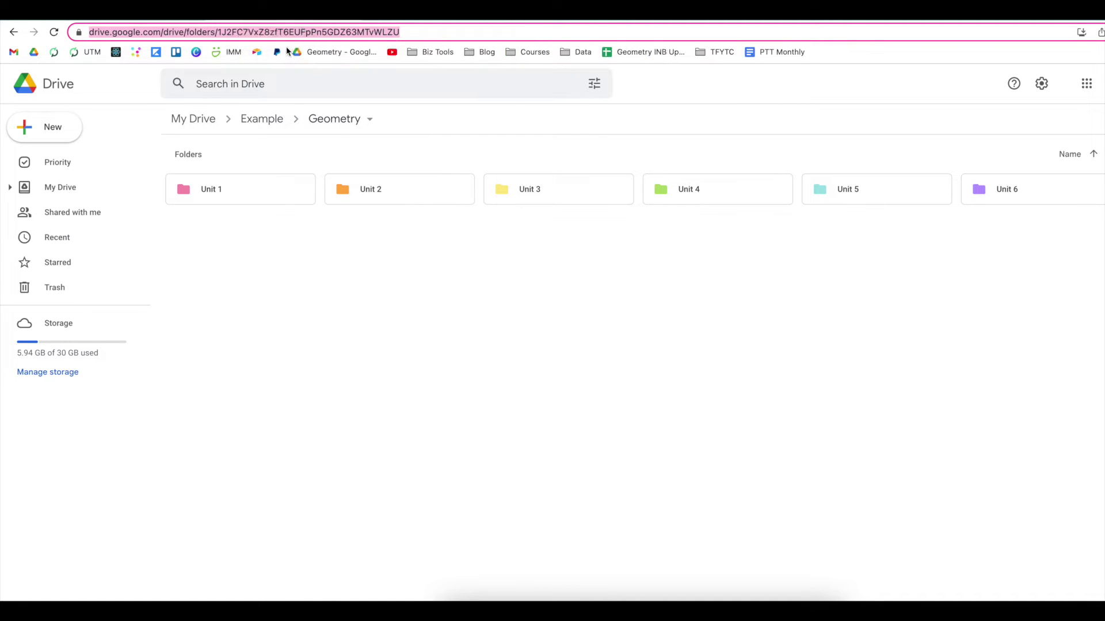
{"action": "left_click", "coordinate": [343, 56]}
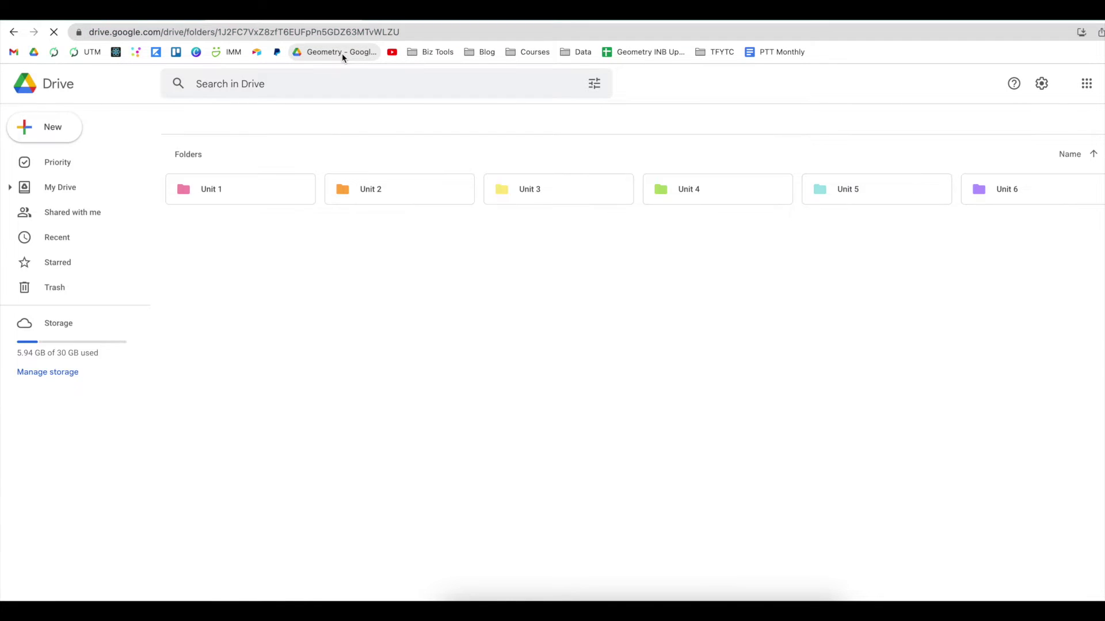
Step: Rename the Geometry bookmark to 'Geo'
{"action": "right_click", "coordinate": [343, 58]}
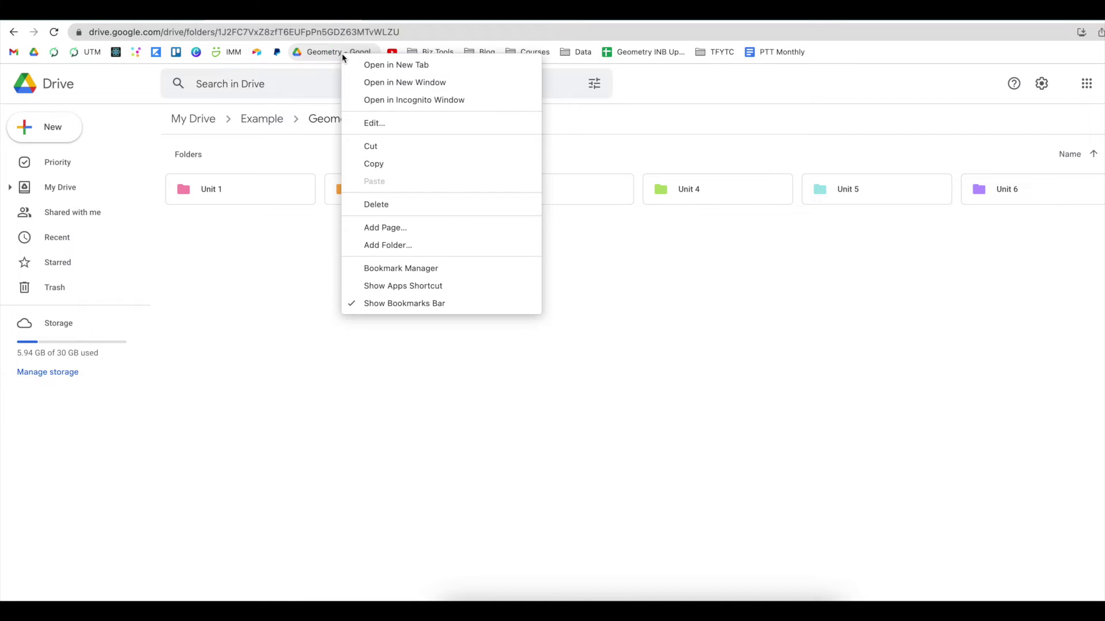
{"action": "left_click", "coordinate": [377, 123]}
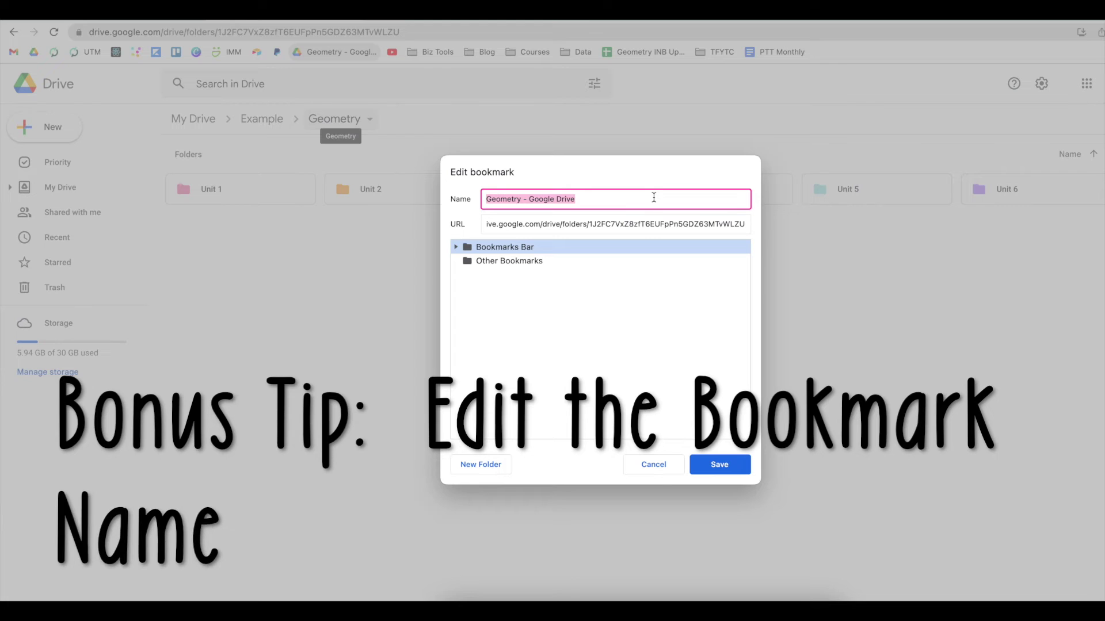
{"action": "type", "text": "Geo"}
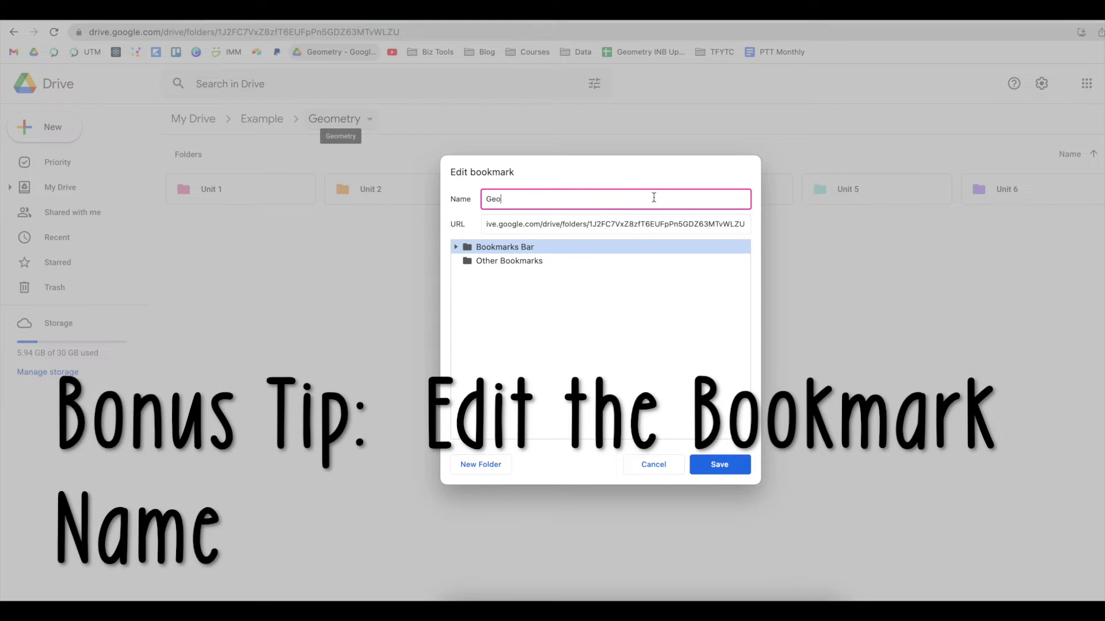
{"action": "left_click", "coordinate": [740, 463]}
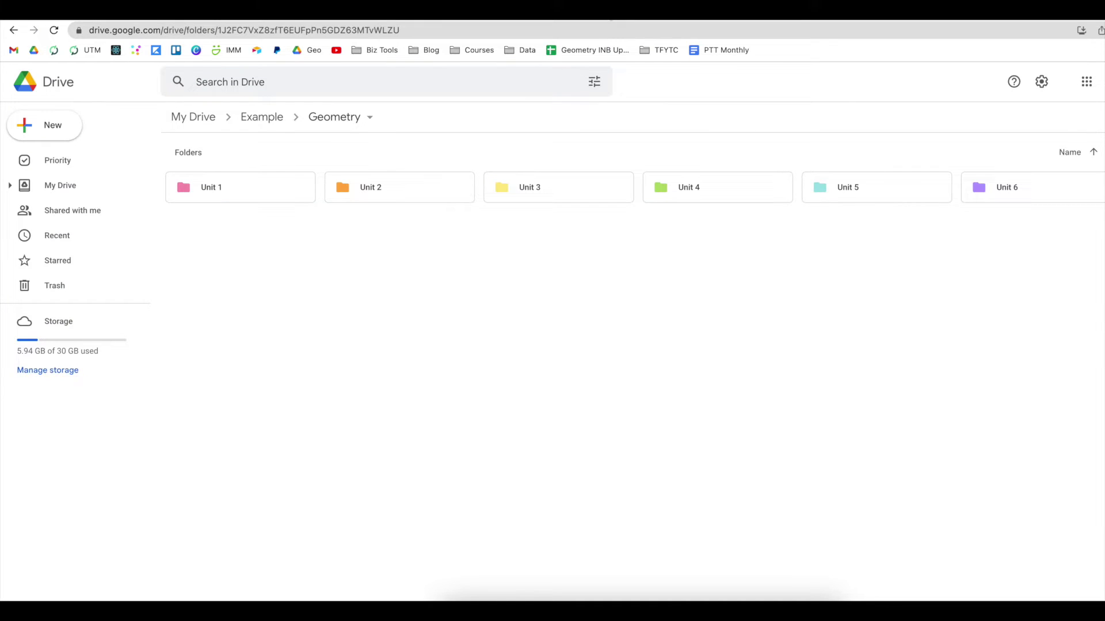
Step: Clear the bookmark's name so it shows only the Drive icon
{"action": "right_click", "coordinate": [313, 50]}
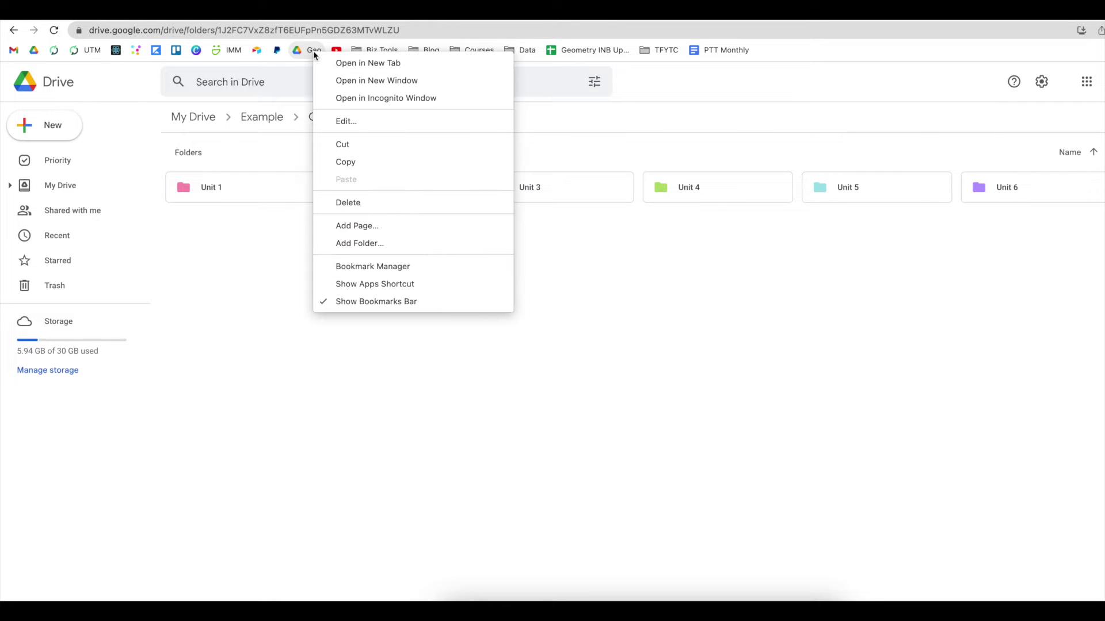
{"action": "left_click", "coordinate": [345, 121]}
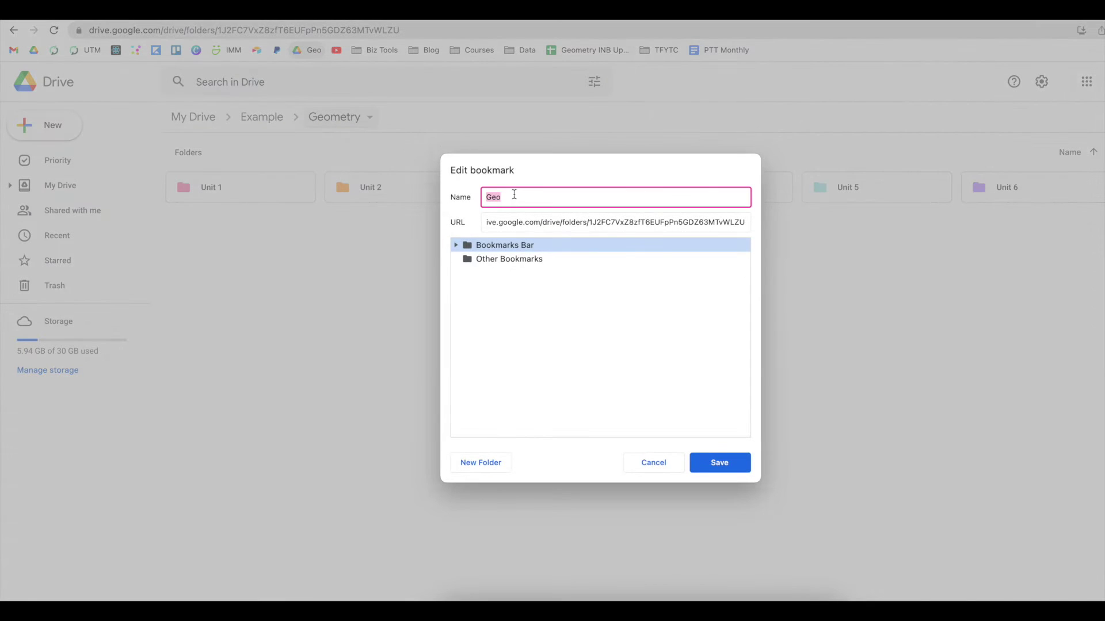
{"action": "key", "text": "BackSpace"}
{"action": "left_click", "coordinate": [741, 467]}
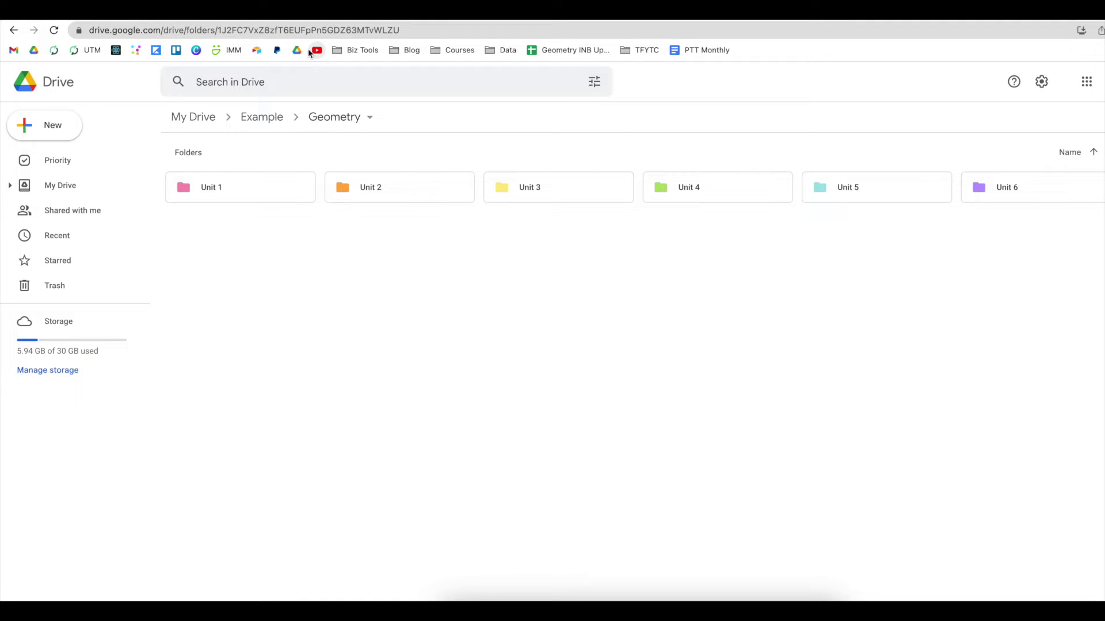
{"action": "left_click_drag", "start_coordinate": [297, 50], "coordinate": [569, 32]}
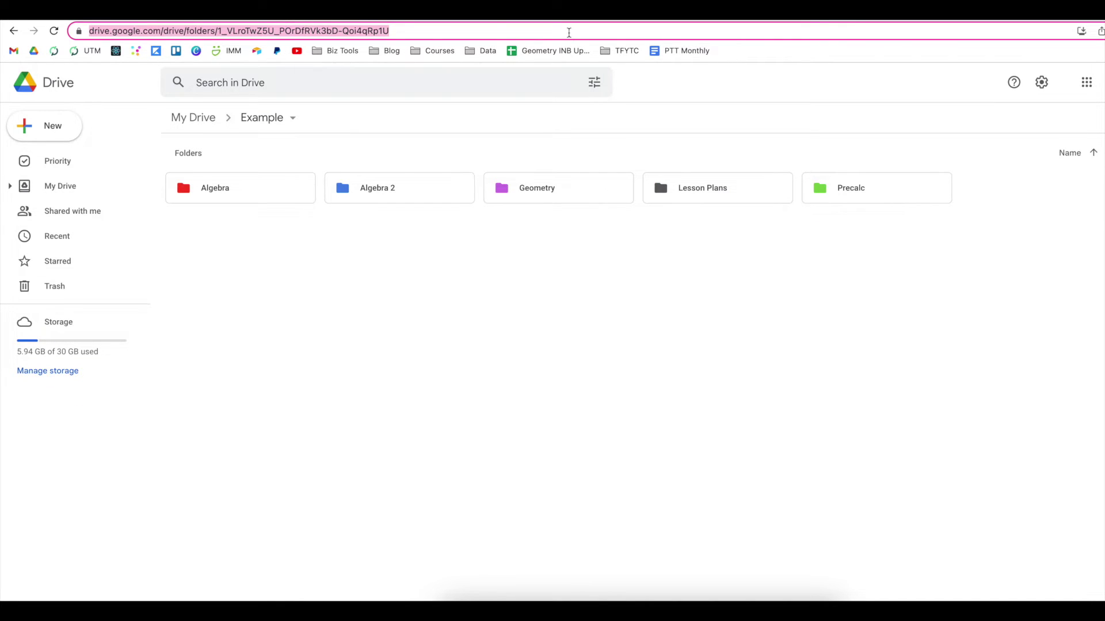
Step: Create a blank Google Doc and a blank Form using doc.new and form.new
{"action": "type", "text": "doc.new"}
{"action": "key", "text": "Return"}
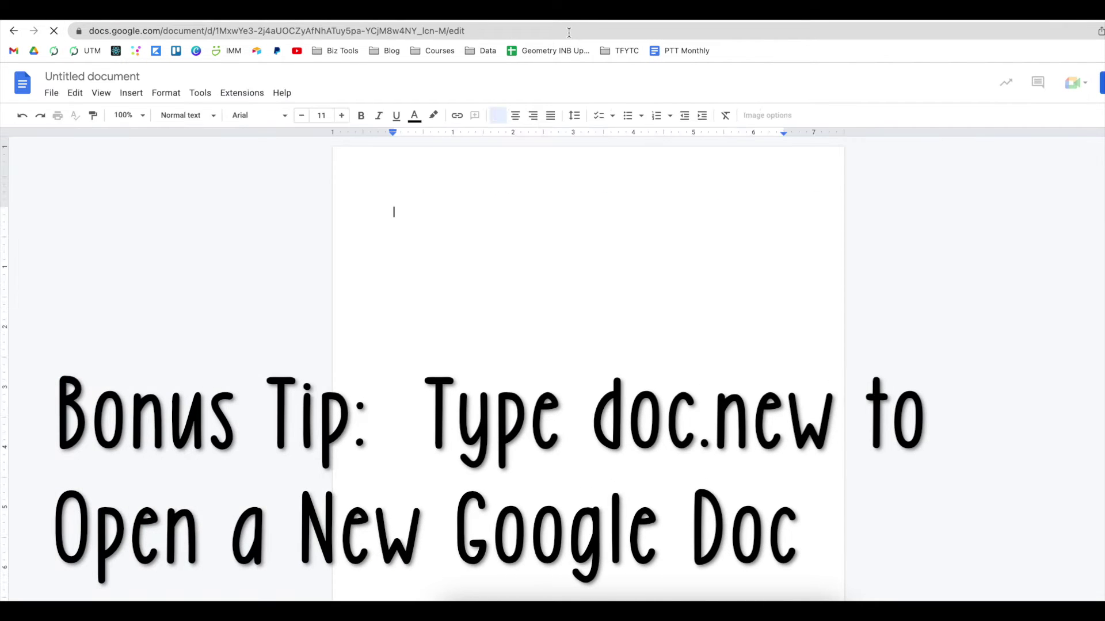
{"action": "left_click", "coordinate": [568, 32]}
{"action": "type", "text": "form."}
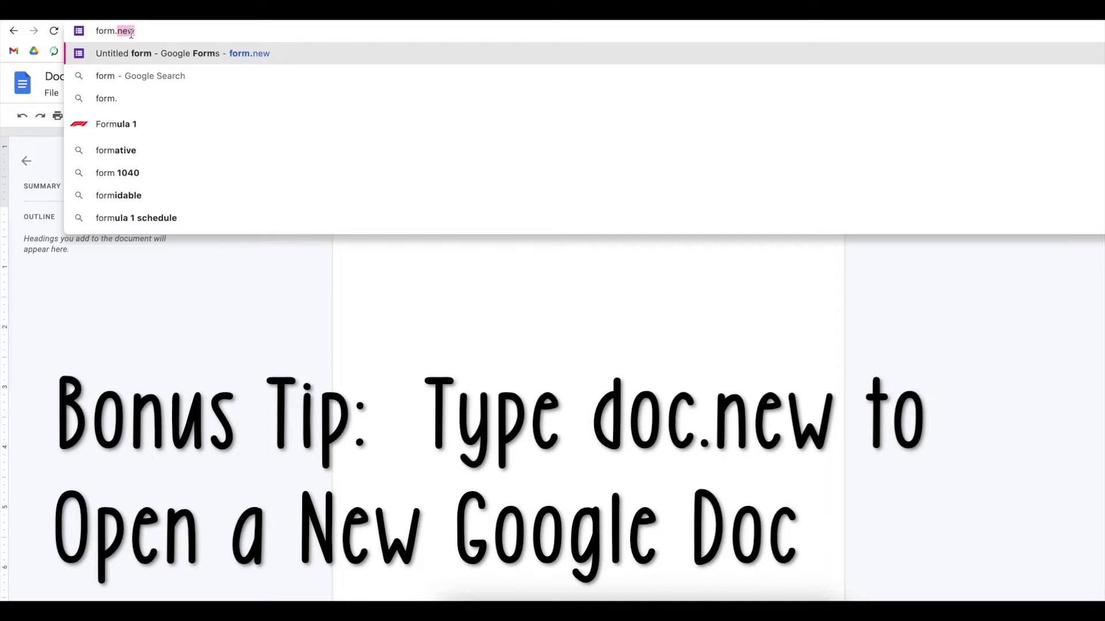
{"action": "type", "text": "new"}
{"action": "key", "text": "Return"}
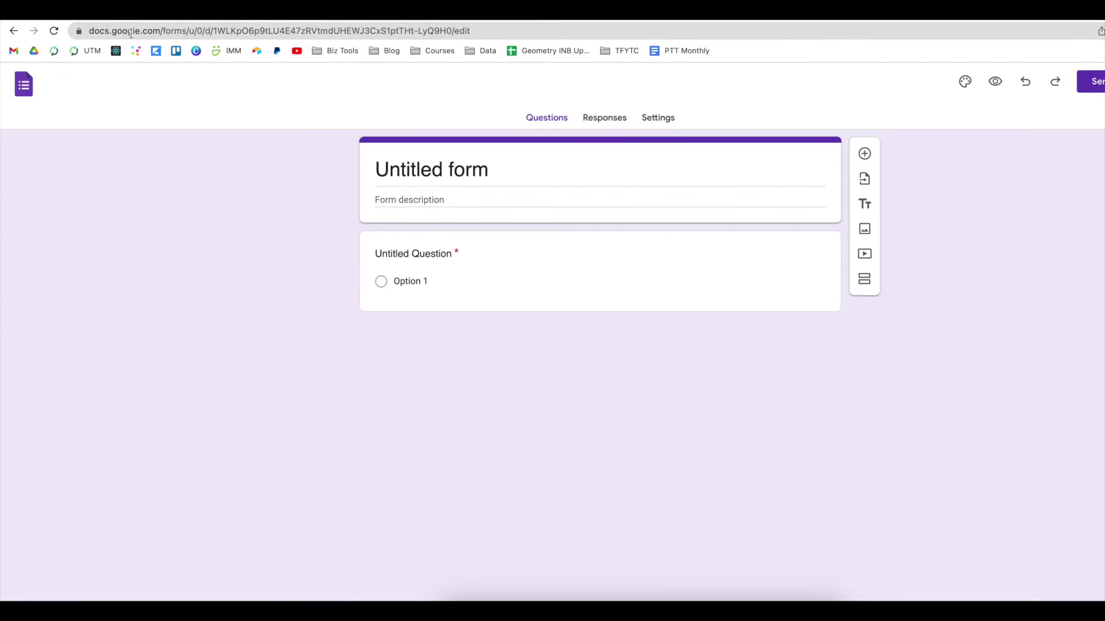
Step: Create a blank spreadsheet and Slides presentation using sheets.new and slides.new
{"action": "left_click", "coordinate": [335, 32]}
{"action": "type", "text": "s"}
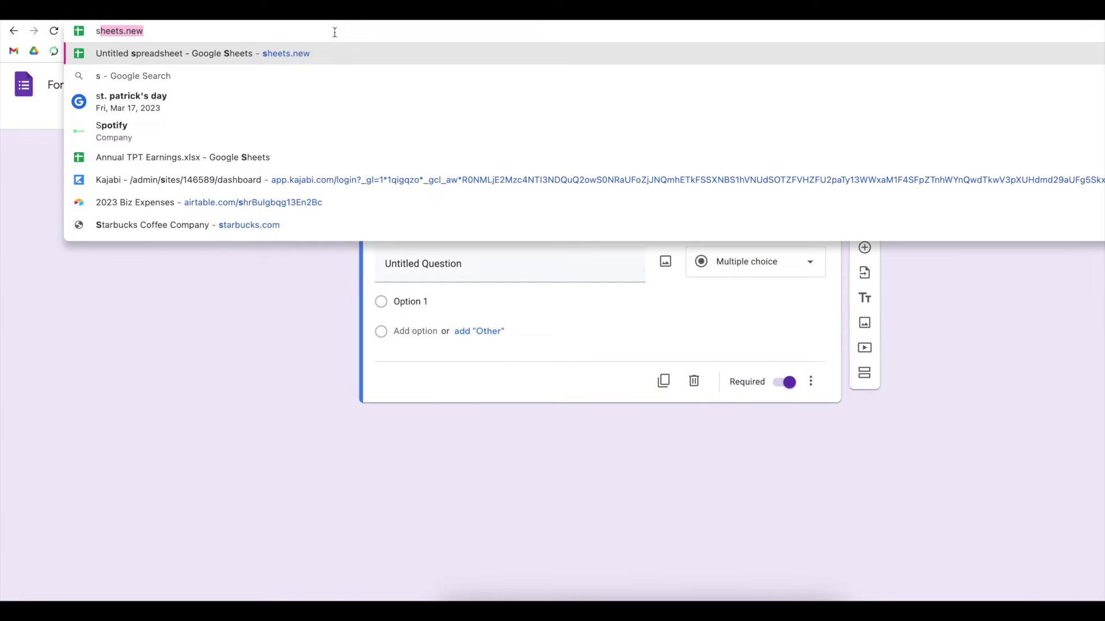
{"action": "type", "text": "heets.new"}
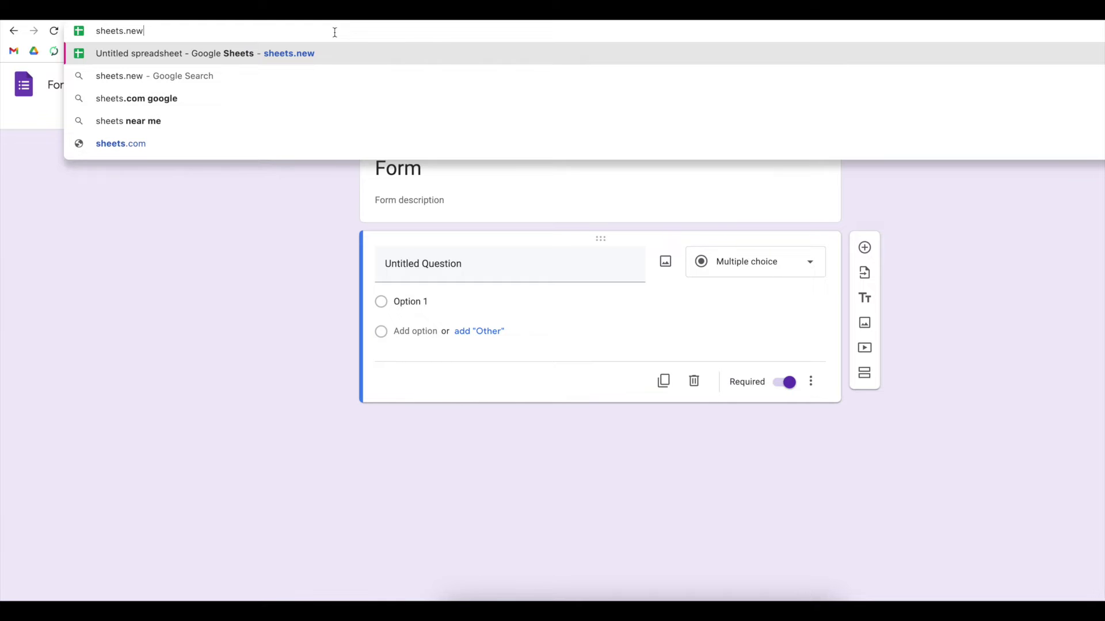
{"action": "key", "text": "Return"}
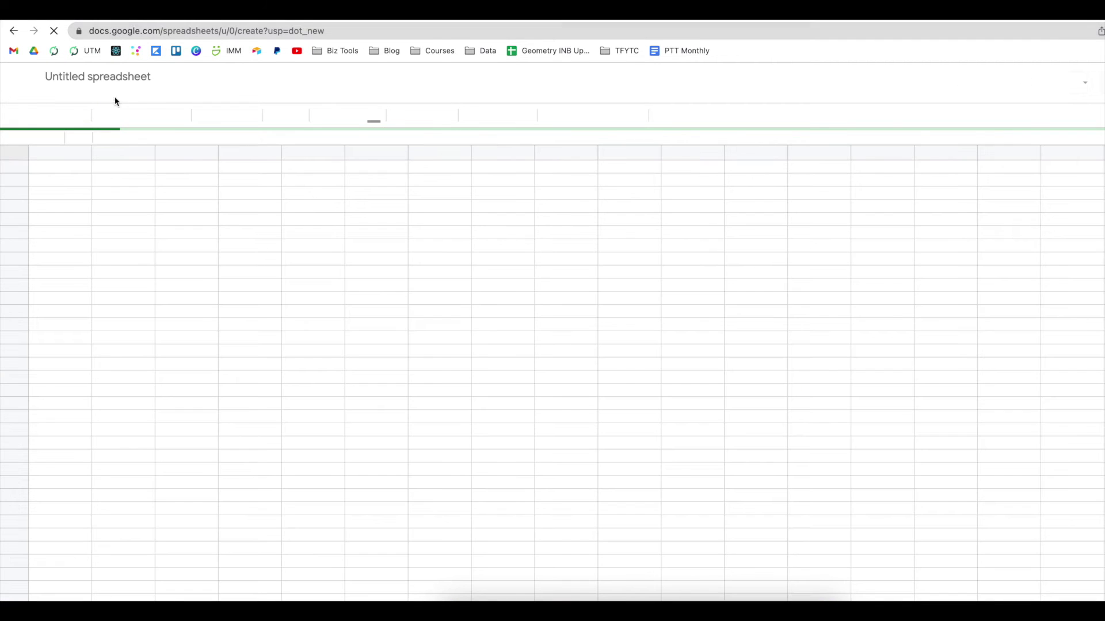
{"action": "key", "text": "ctrl+l"}
{"action": "type", "text": "slides"}
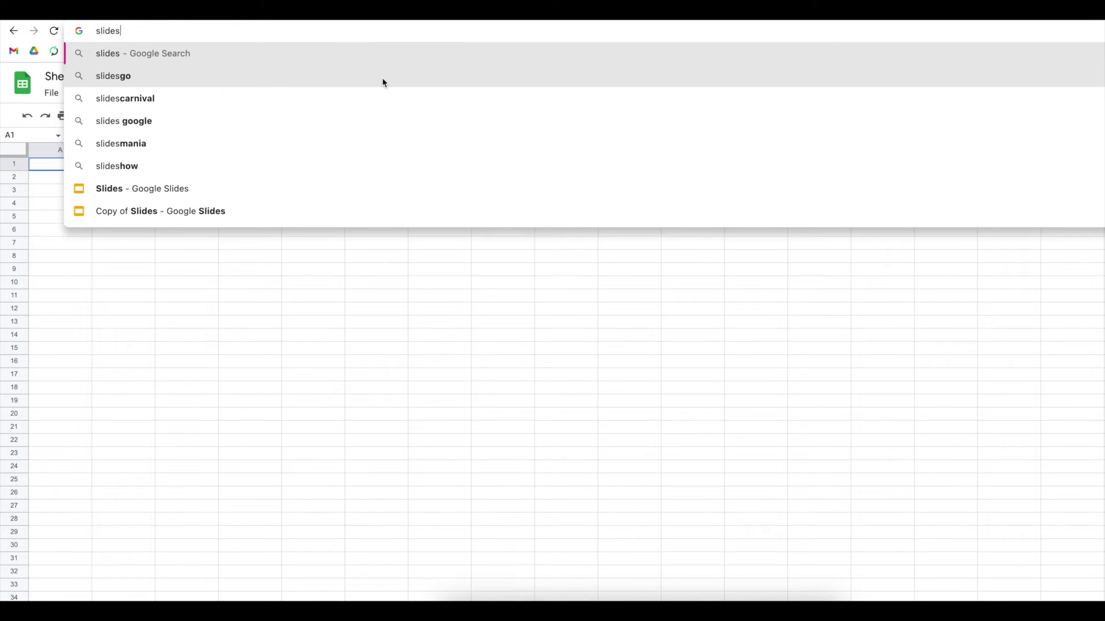
{"action": "type", "text": ".new"}
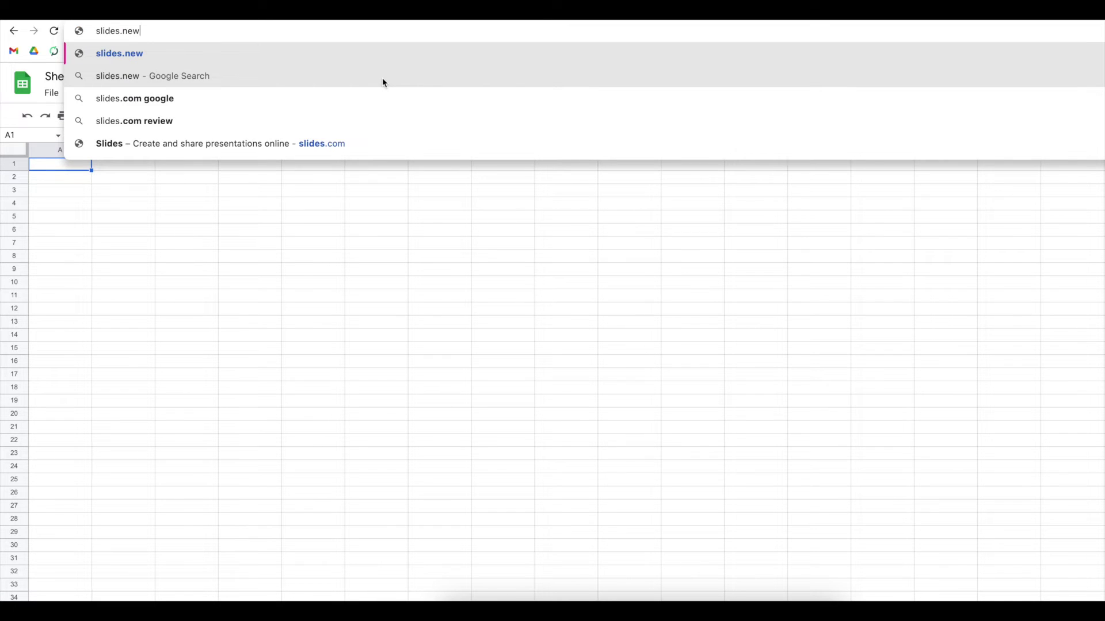
{"action": "key", "text": "Return"}
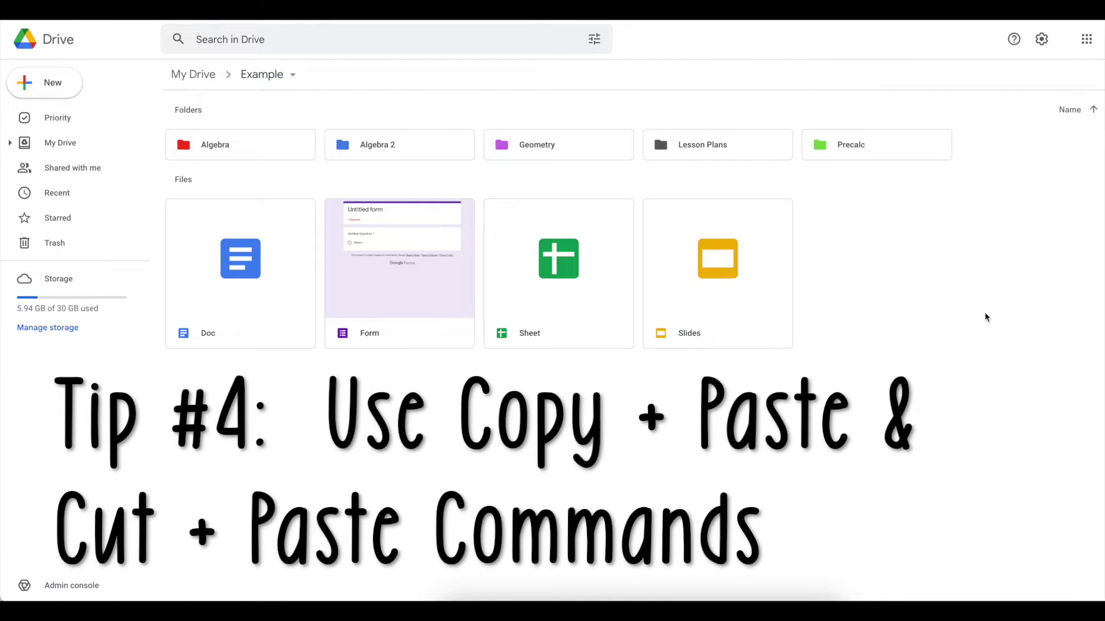
Step: Duplicate the Doc file inside Example with copy and paste
{"action": "left_click", "coordinate": [282, 266]}
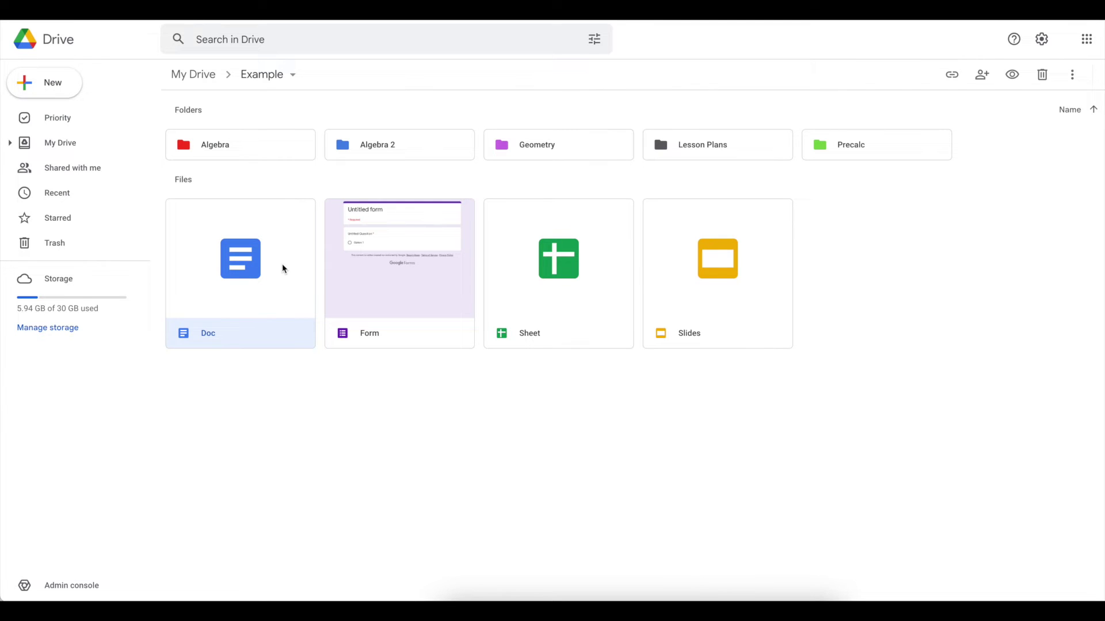
{"action": "key", "text": "ctrl+c"}
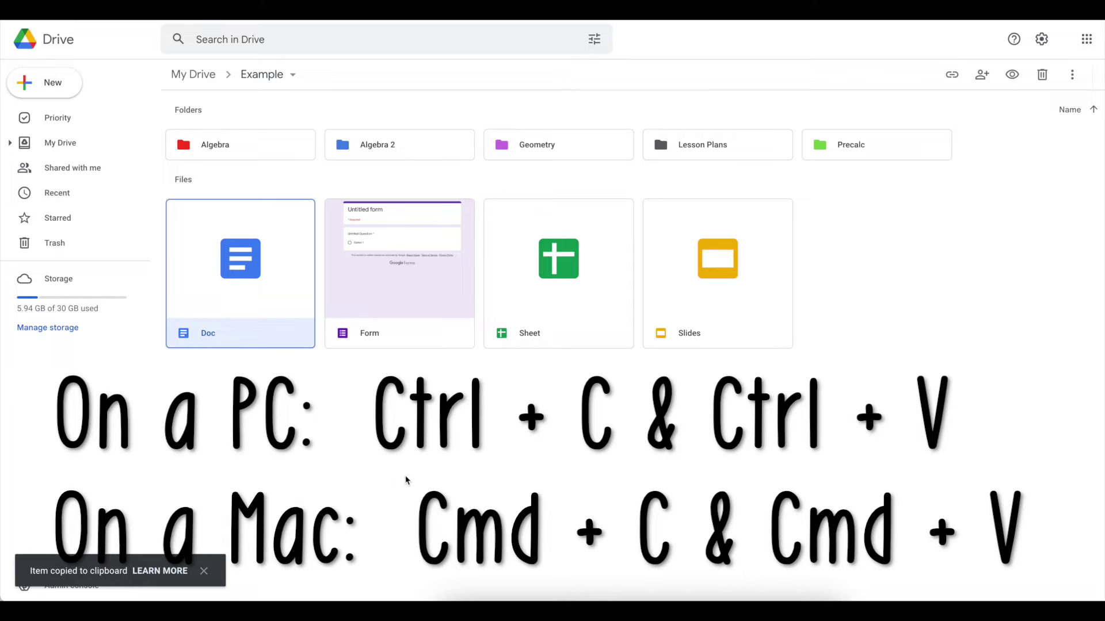
{"action": "key", "text": "ctrl+v"}
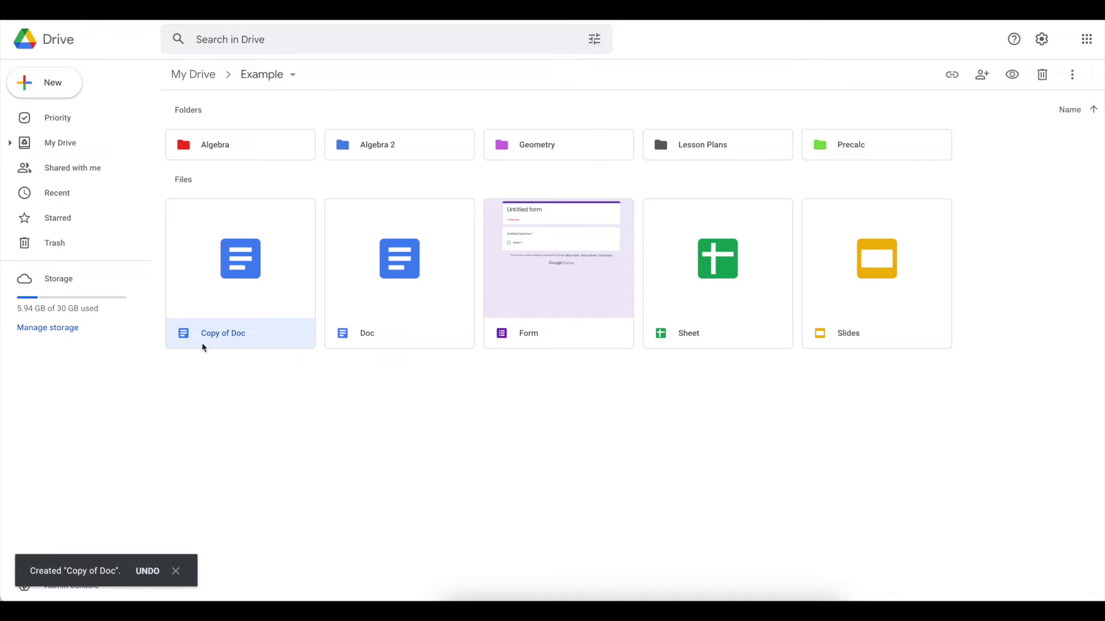
{"action": "left_click", "coordinate": [381, 430]}
{"action": "right_click", "coordinate": [415, 281]}
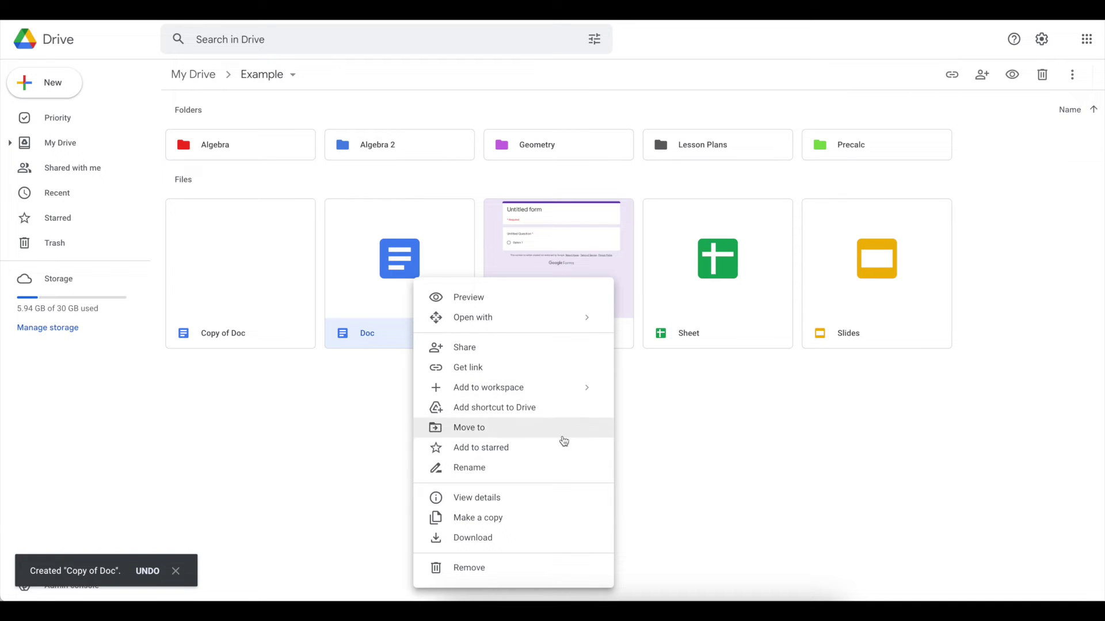
{"action": "left_click", "coordinate": [830, 499]}
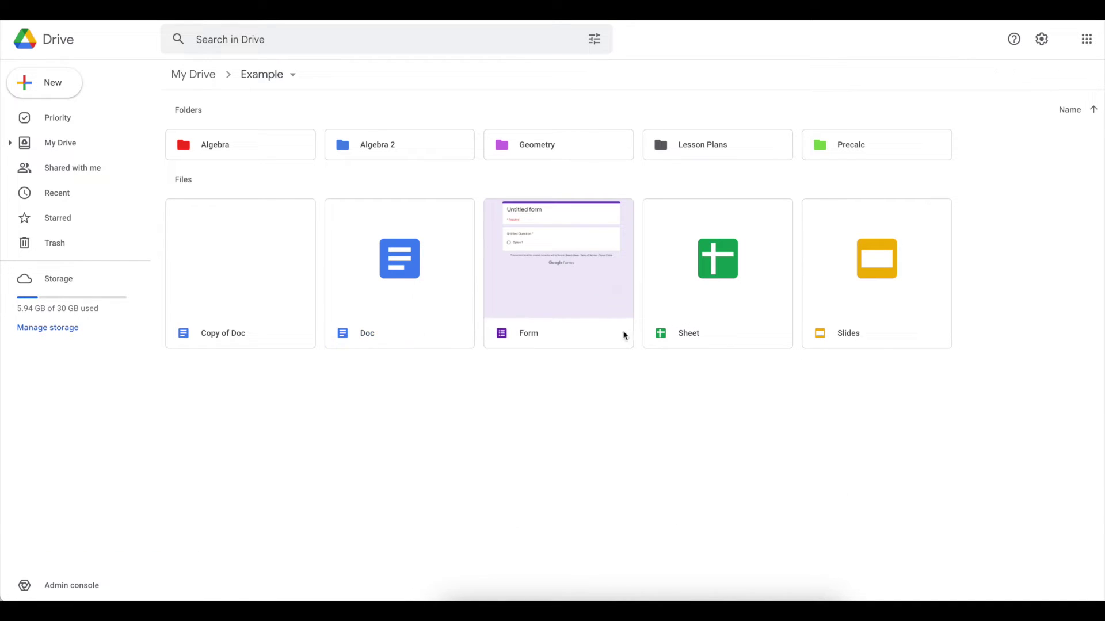
Step: Paste a copy of the Form into the Algebra 2 folder, then return to Example
{"action": "left_click", "coordinate": [578, 244]}
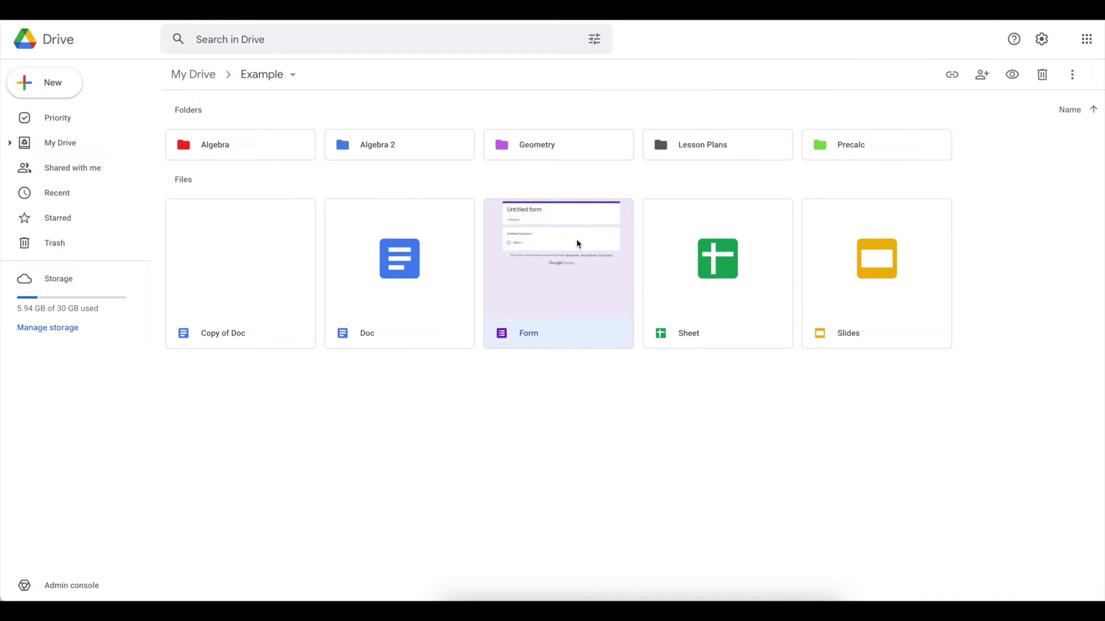
{"action": "key", "text": "ctrl+c"}
{"action": "left_click", "coordinate": [427, 156]}
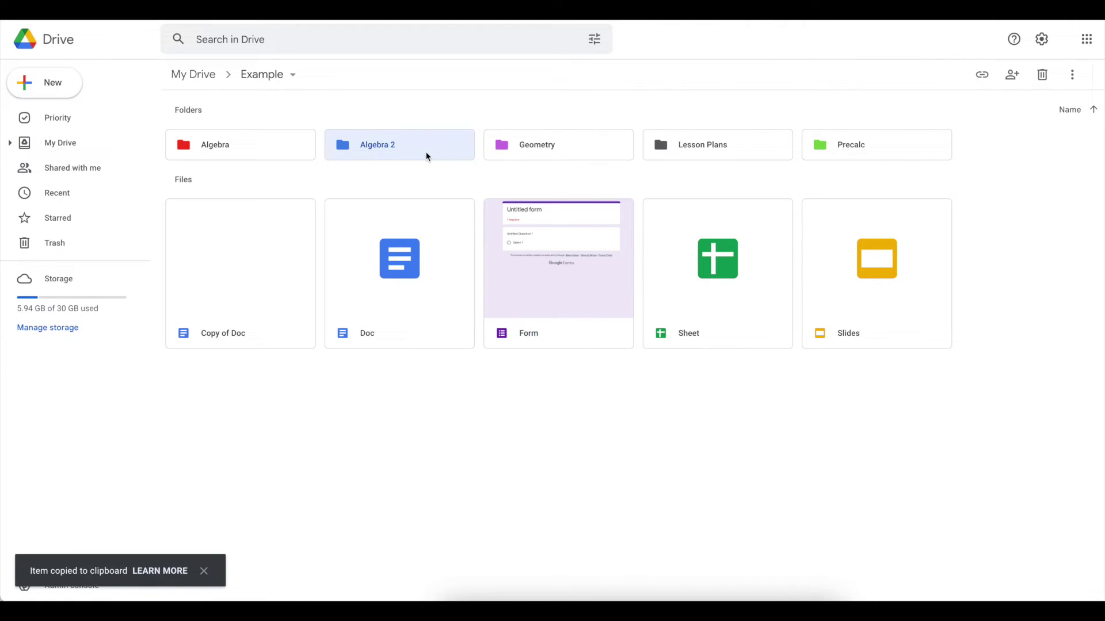
{"action": "double_click", "coordinate": [427, 156]}
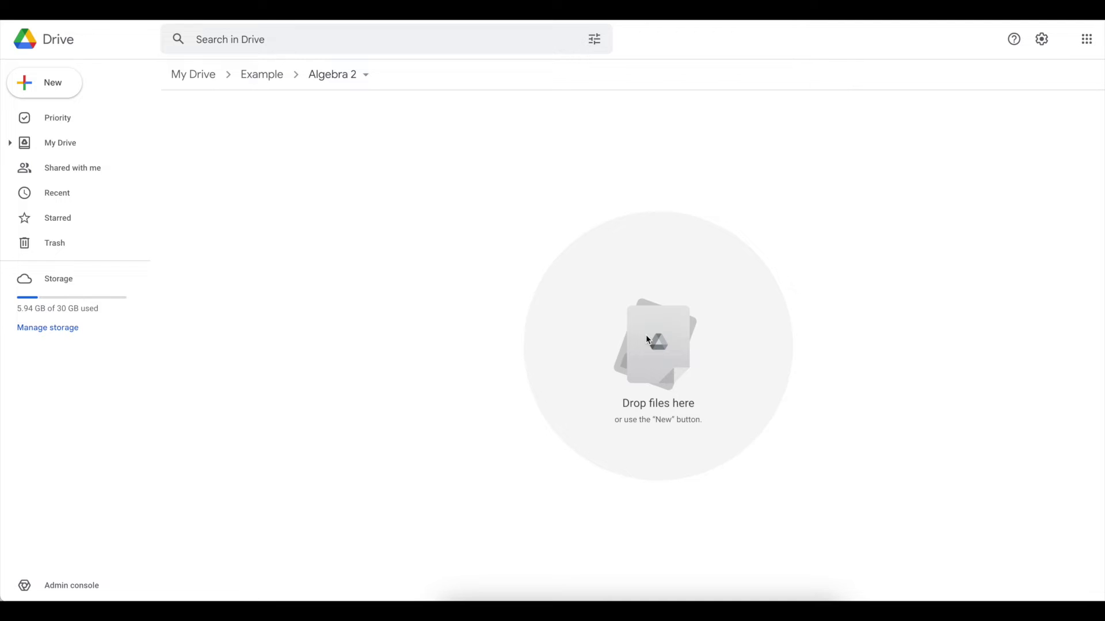
{"action": "key", "text": "ctrl+v"}
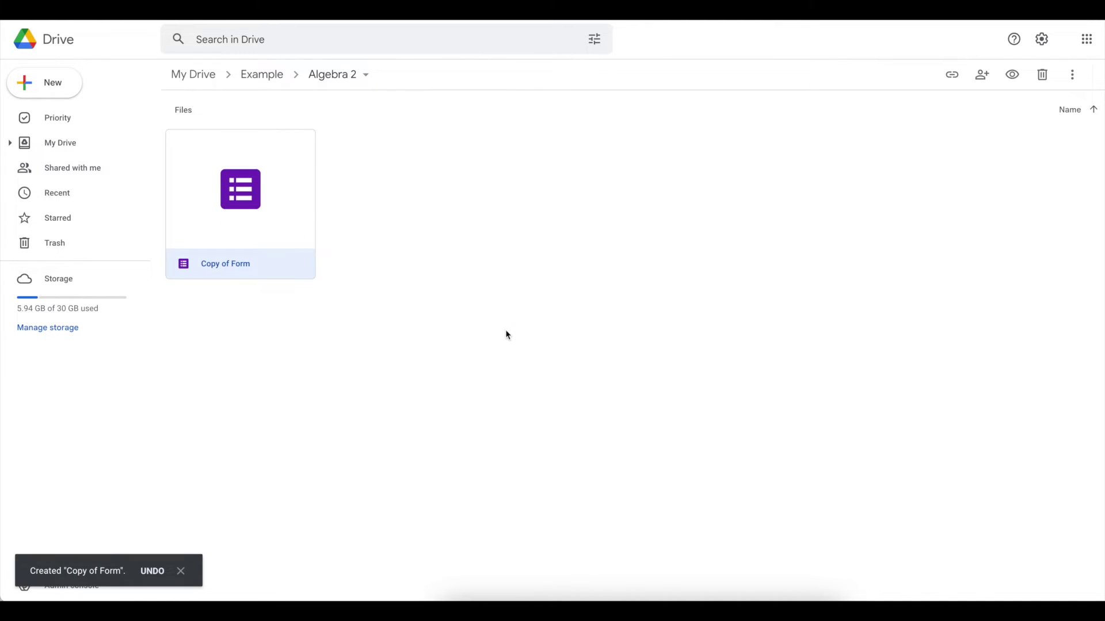
{"action": "key", "text": "alt+Left"}
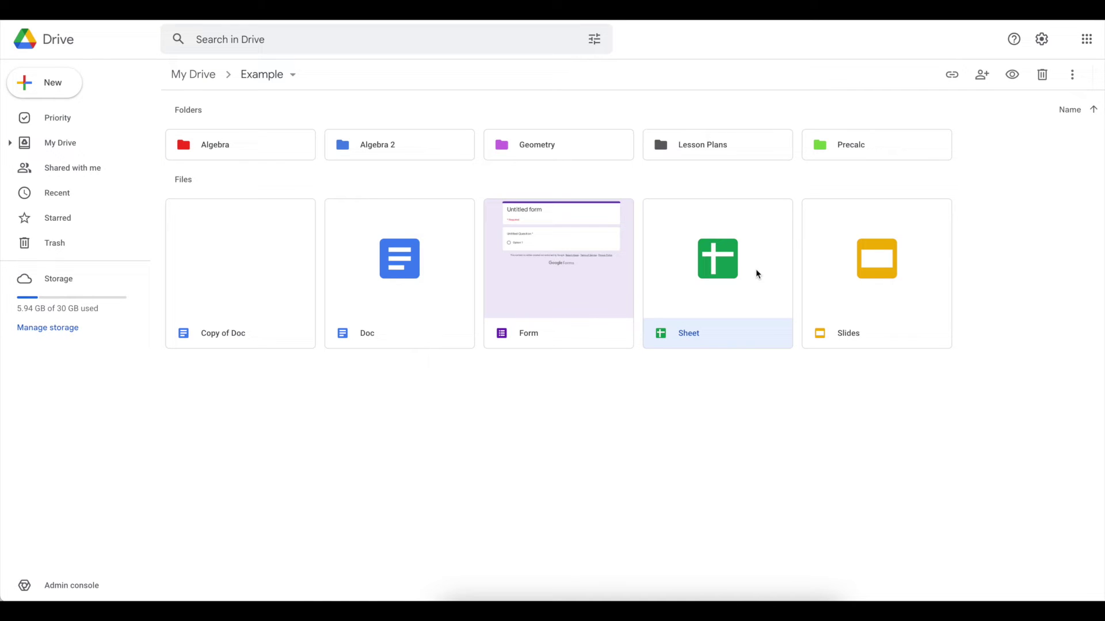
Step: Drag the Sheet file onto Algebra 2 in the expanded My Drive > Example sidebar tree
{"action": "mouse_move", "coordinate": [723, 267]}
{"action": "left_mouse_down"}
{"action": "mouse_move", "coordinate": [722, 140]}
{"action": "mouse_move", "coordinate": [712, 261]}
{"action": "left_mouse_up"}
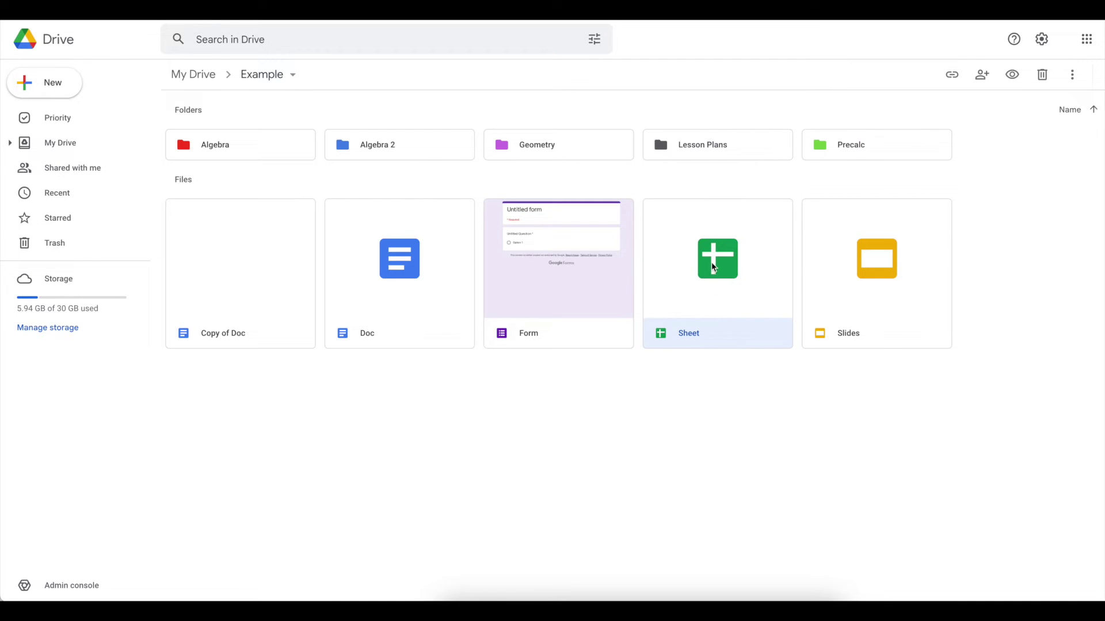
{"action": "left_click", "coordinate": [11, 146]}
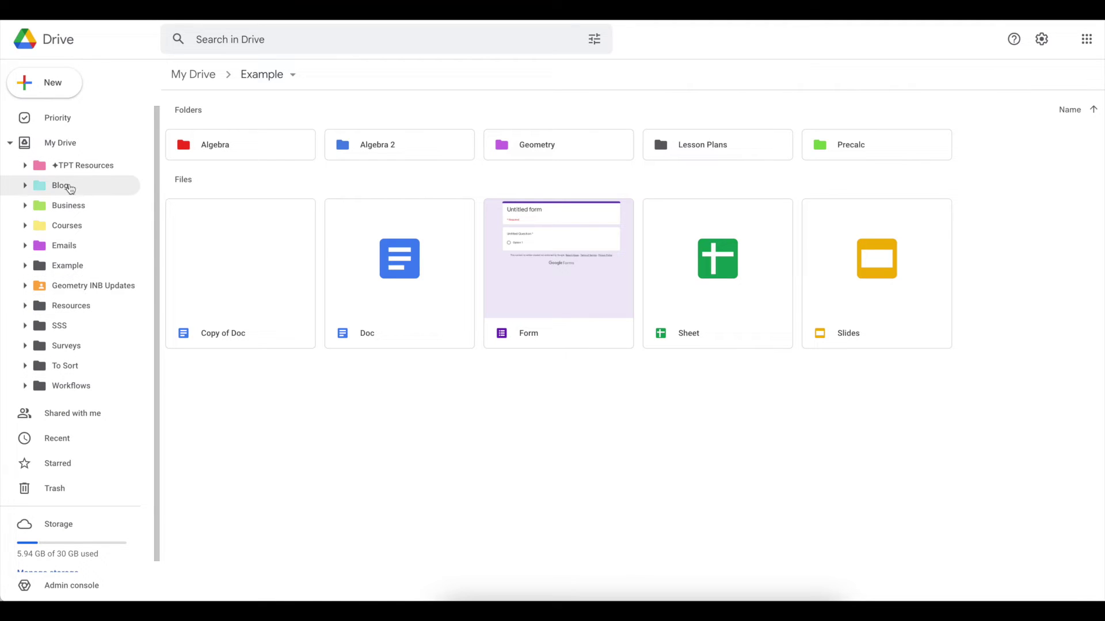
{"action": "left_click", "coordinate": [25, 266]}
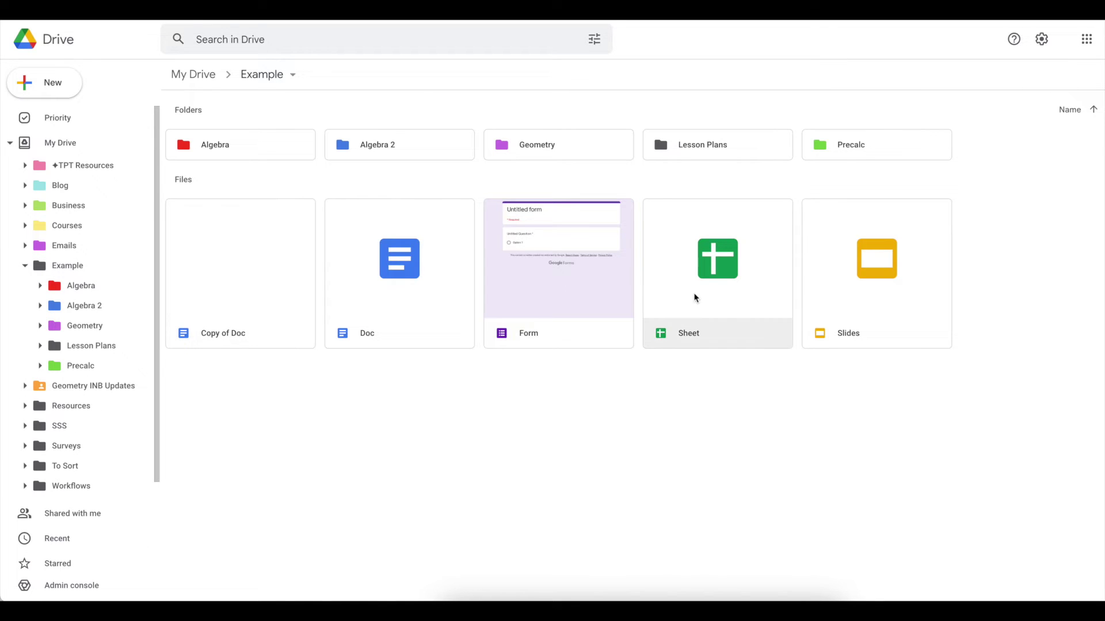
{"action": "left_click_drag", "start_coordinate": [707, 322], "coordinate": [81, 305]}
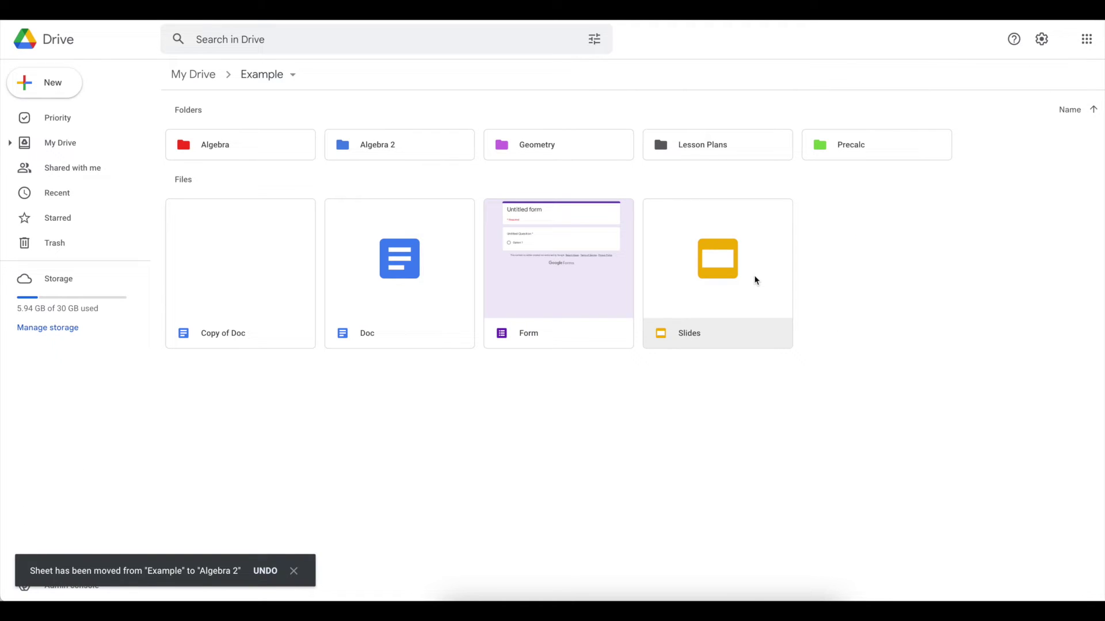
{"action": "left_click", "coordinate": [737, 296]}
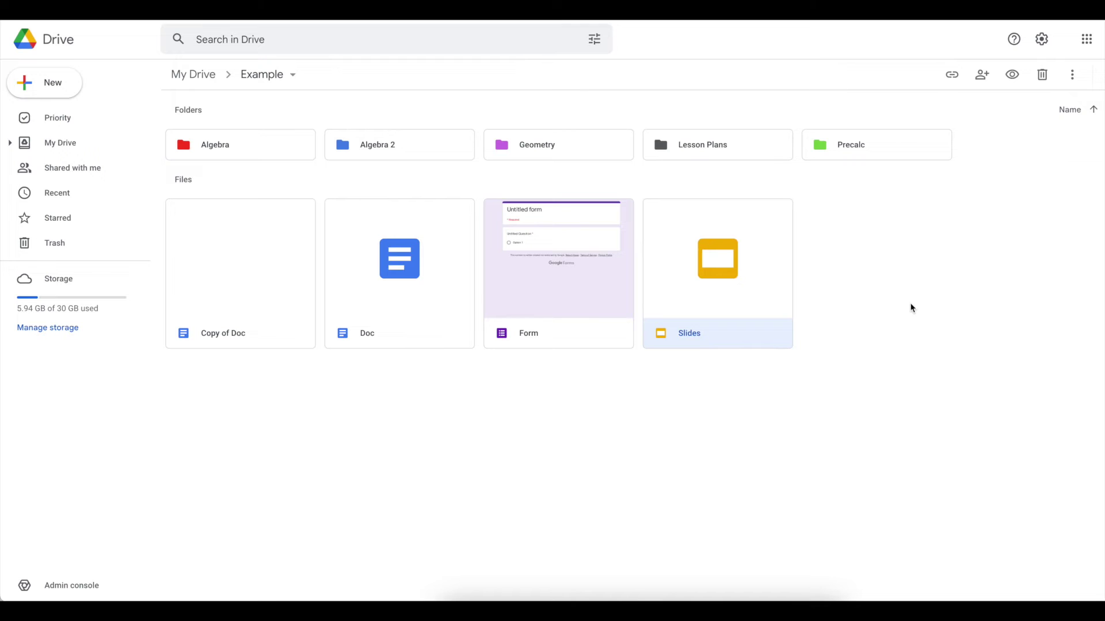
Step: Cut the Slides file and paste it into the Precalc folder
{"action": "key", "text": "ctrl+x"}
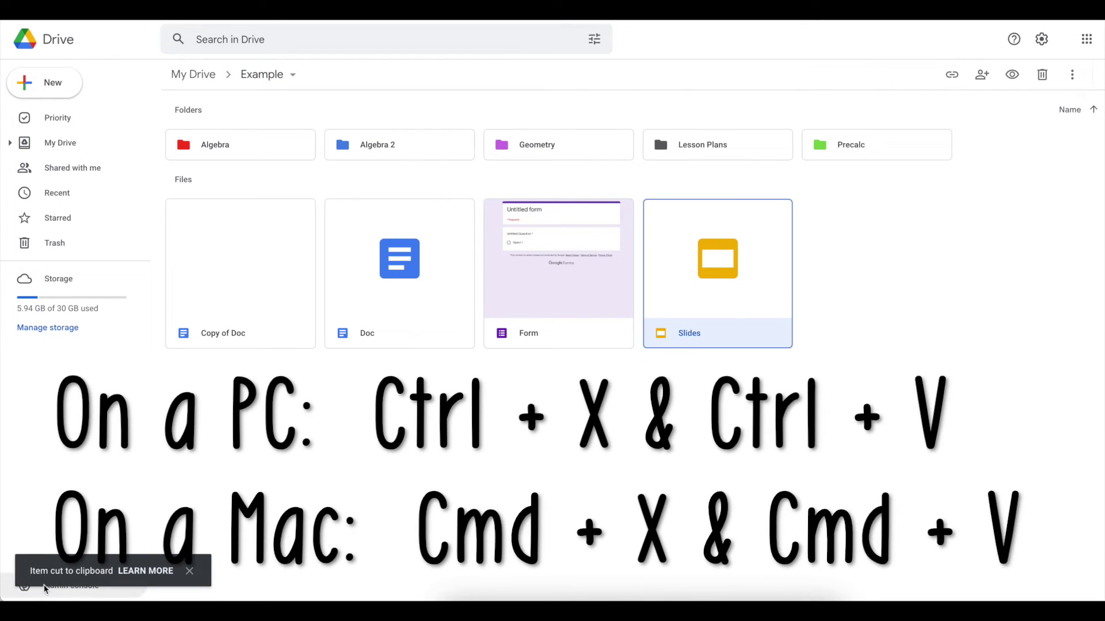
{"action": "double_click", "coordinate": [919, 146]}
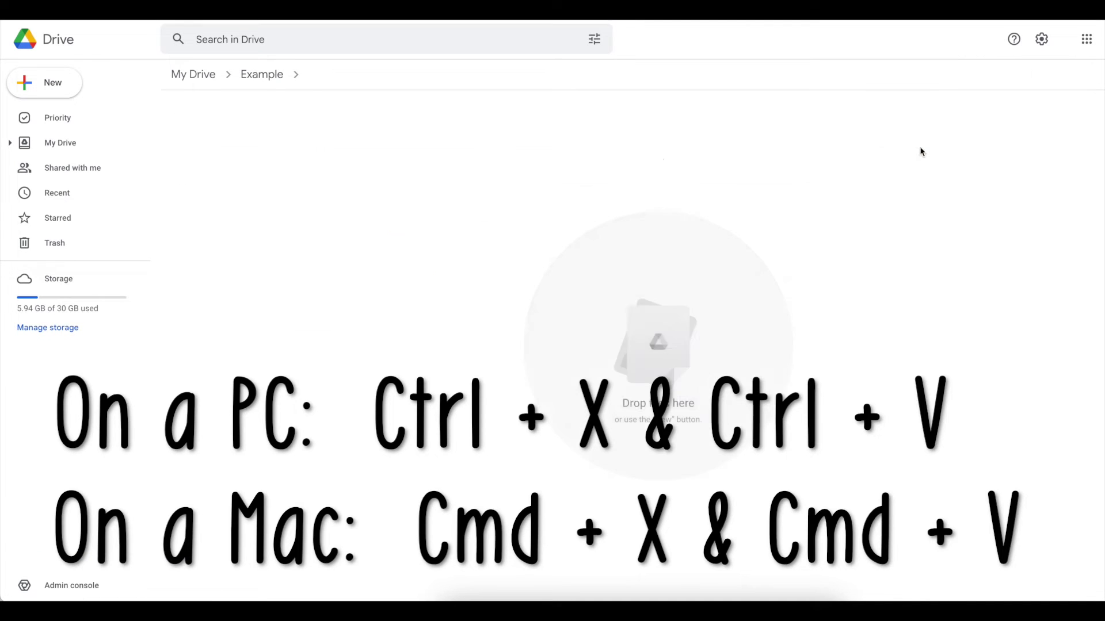
{"action": "left_click", "coordinate": [920, 200]}
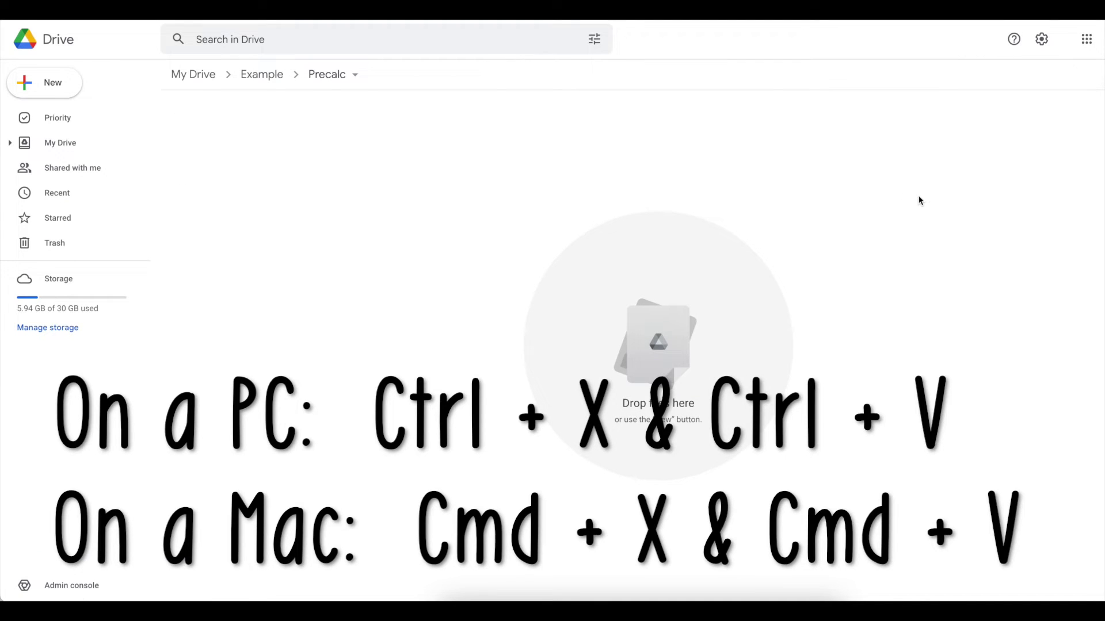
{"action": "key", "text": "ctrl+v"}
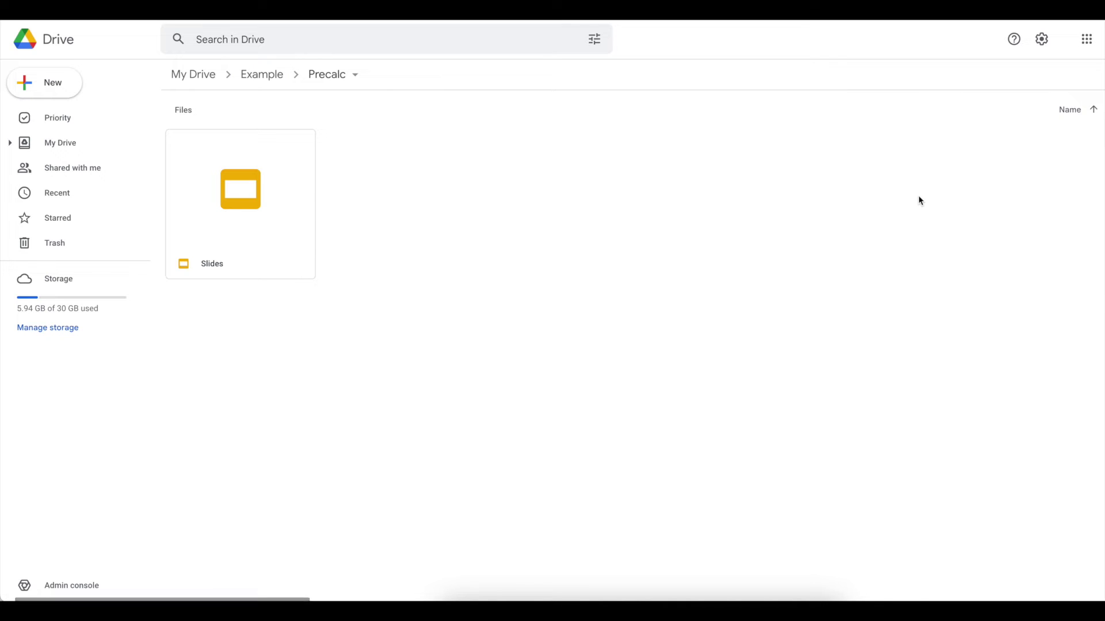
{"action": "left_click", "coordinate": [269, 78]}
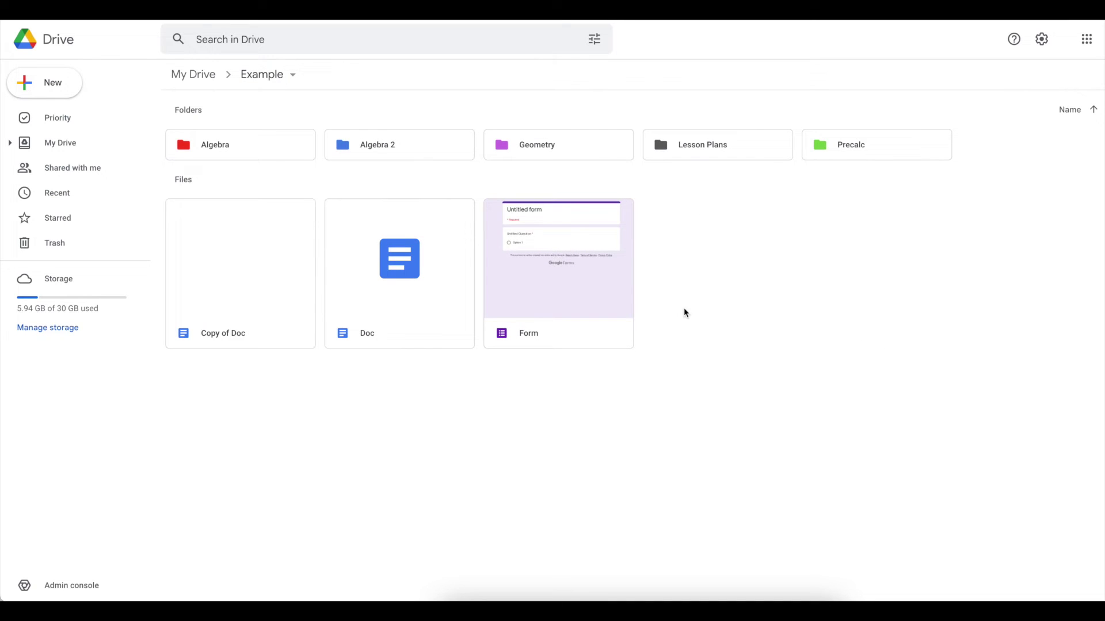
{"action": "double_click", "coordinate": [828, 158]}
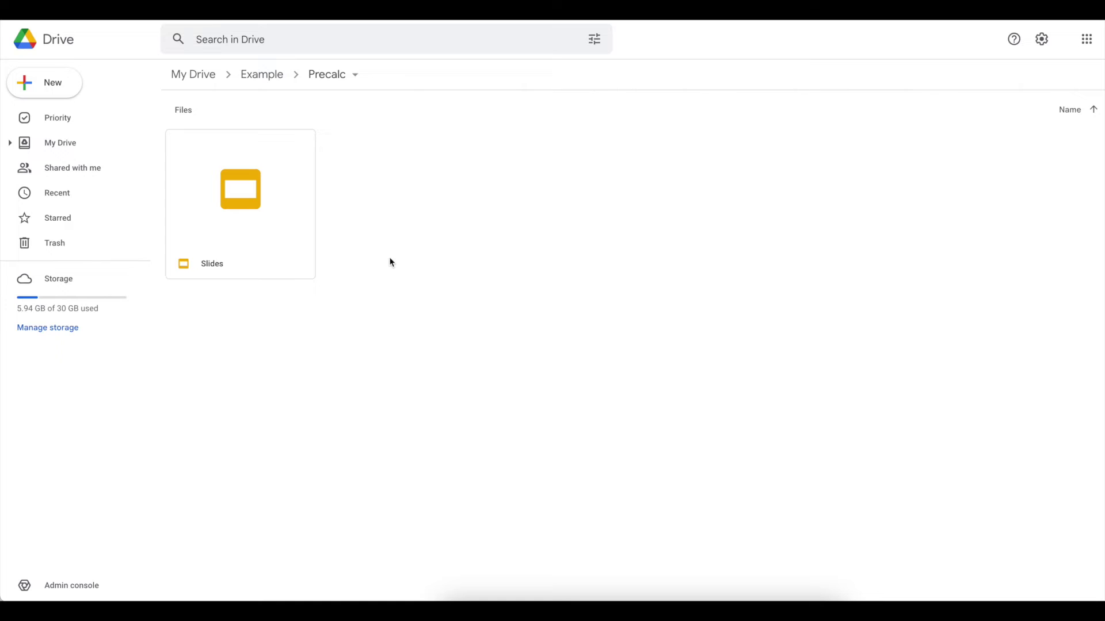
{"action": "key", "text": "alt+Left"}
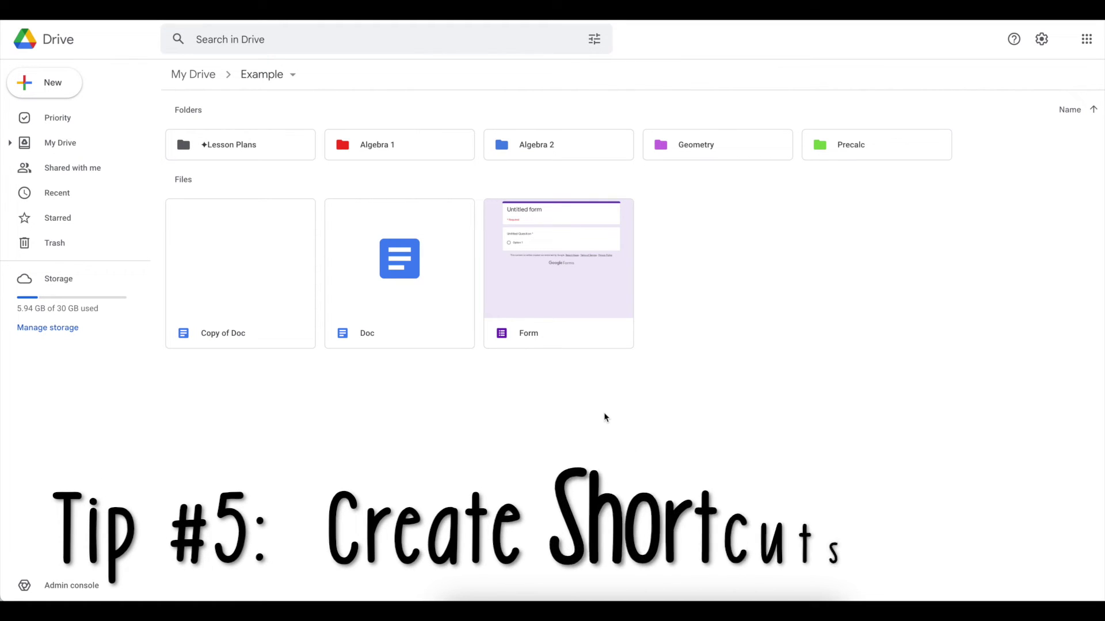
Step: Add a Doc shortcut to My Drive > Example > Algebra 1, then open Algebra 1
{"action": "right_click", "coordinate": [380, 249]}
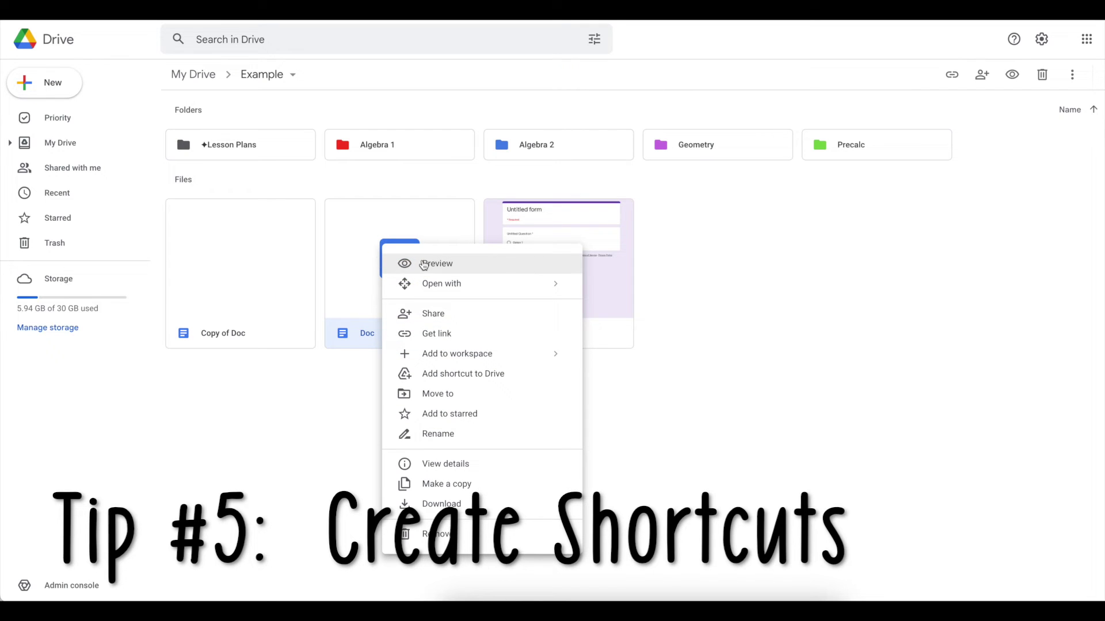
{"action": "left_click", "coordinate": [477, 376]}
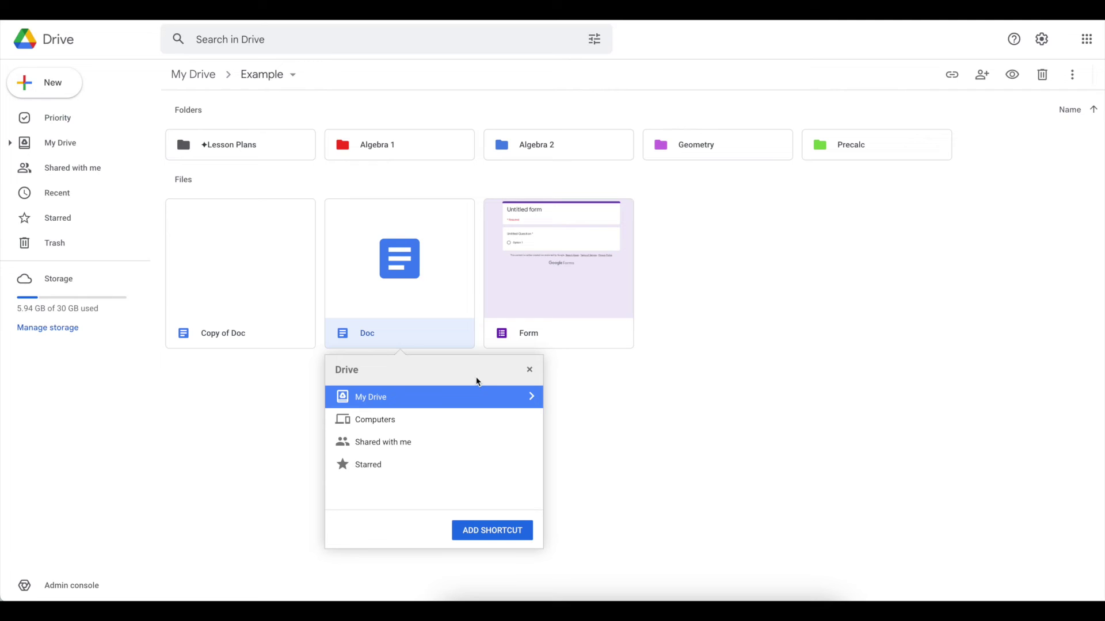
{"action": "left_click", "coordinate": [533, 397]}
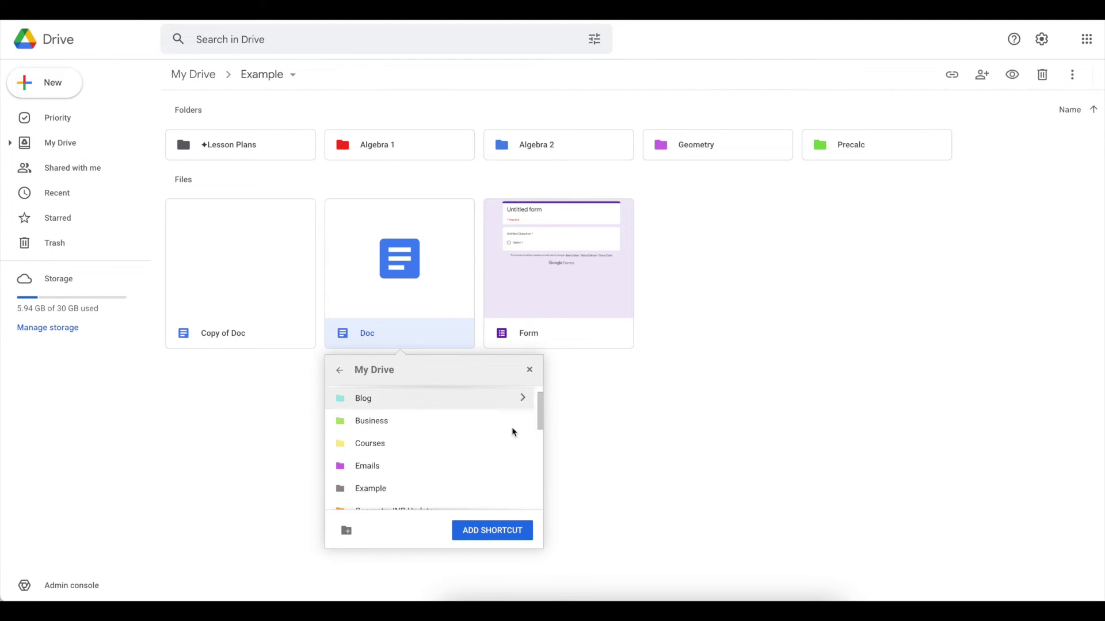
{"action": "scroll", "coordinate": [514, 432], "scroll_direction": "down", "scroll_amount": 1}
{"action": "left_click", "coordinate": [522, 414]}
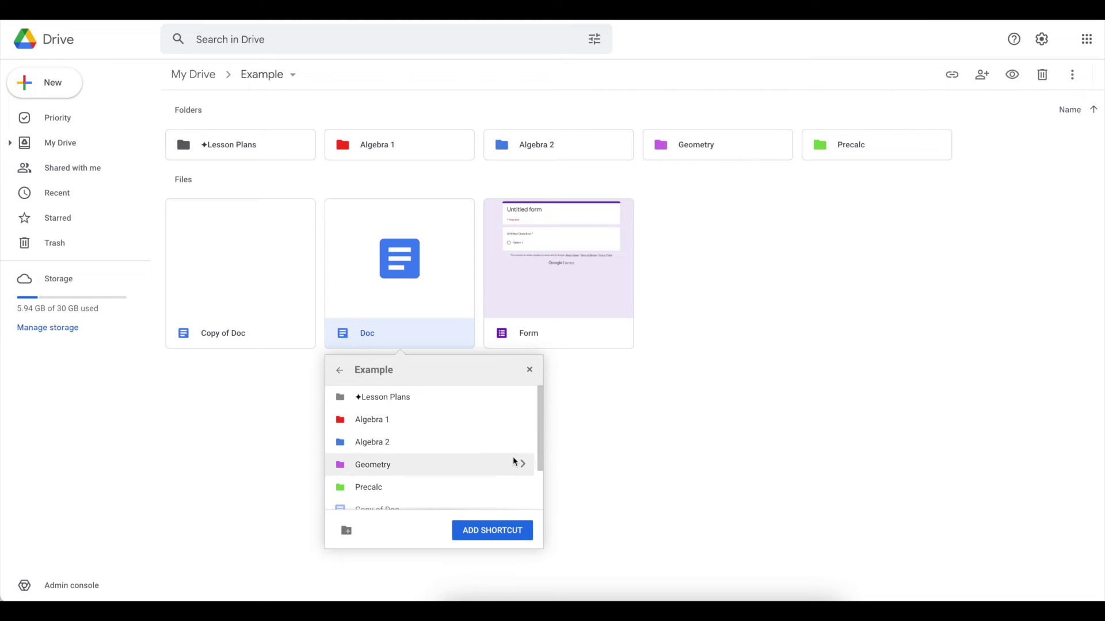
{"action": "left_click", "coordinate": [522, 419]}
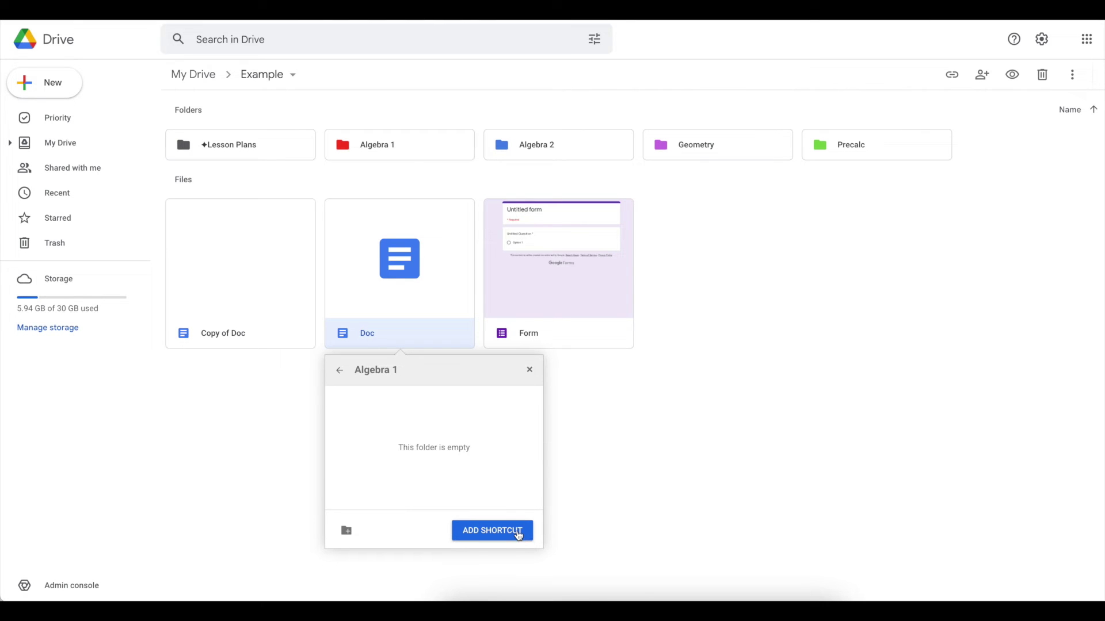
{"action": "left_click", "coordinate": [519, 531]}
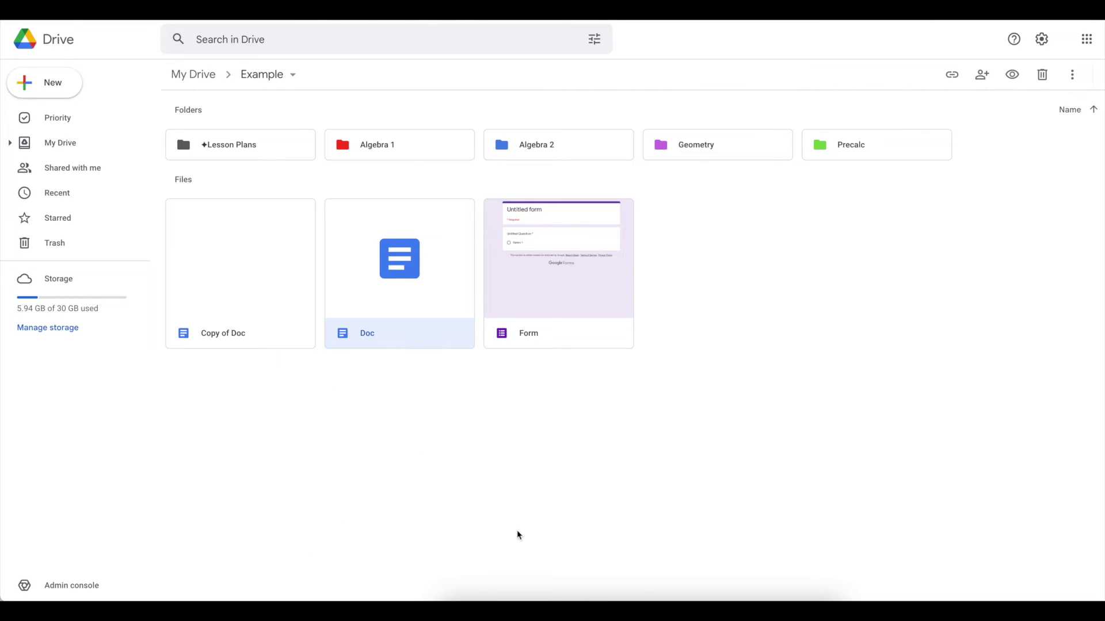
{"action": "double_click", "coordinate": [404, 145]}
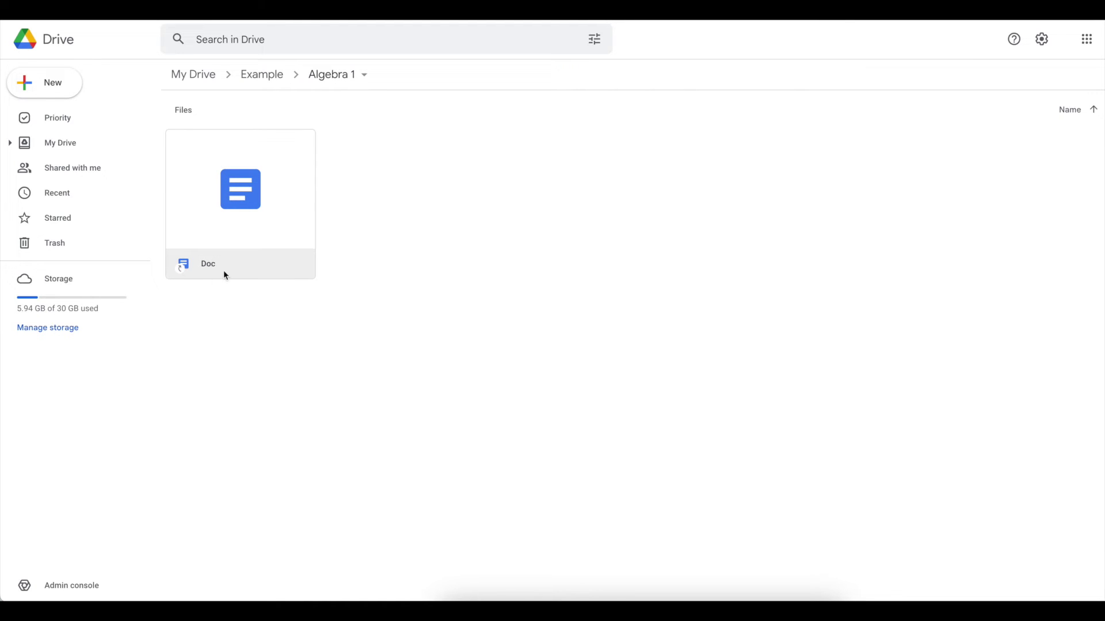
Step: Open the Doc from its shortcut, then return to the Example folder listing
{"action": "double_click", "coordinate": [240, 185]}
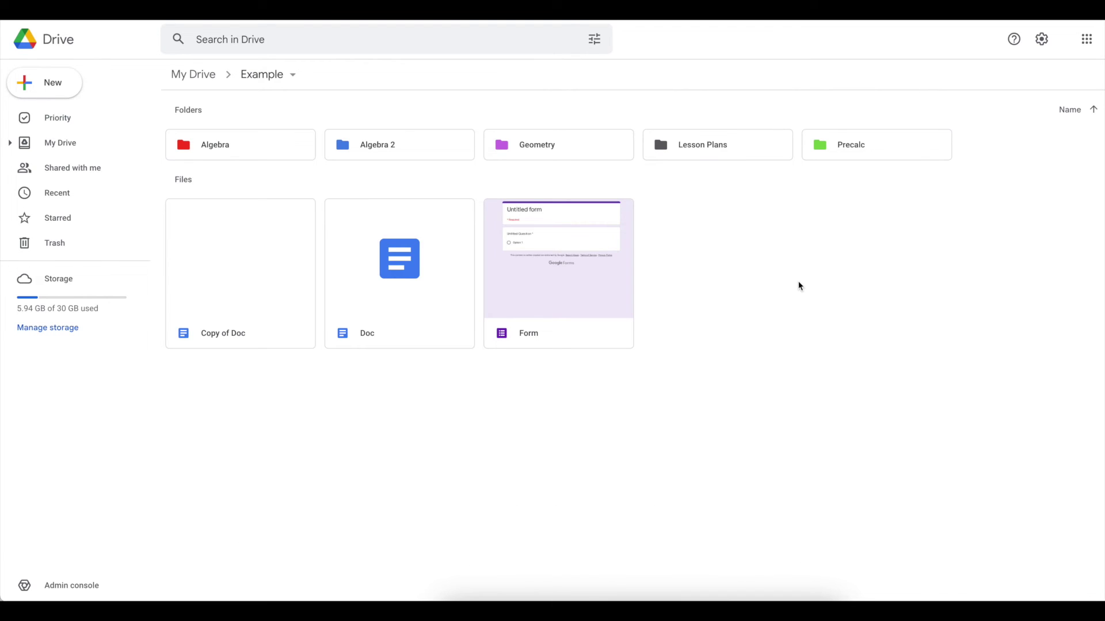
{"action": "double_click", "coordinate": [583, 154]}
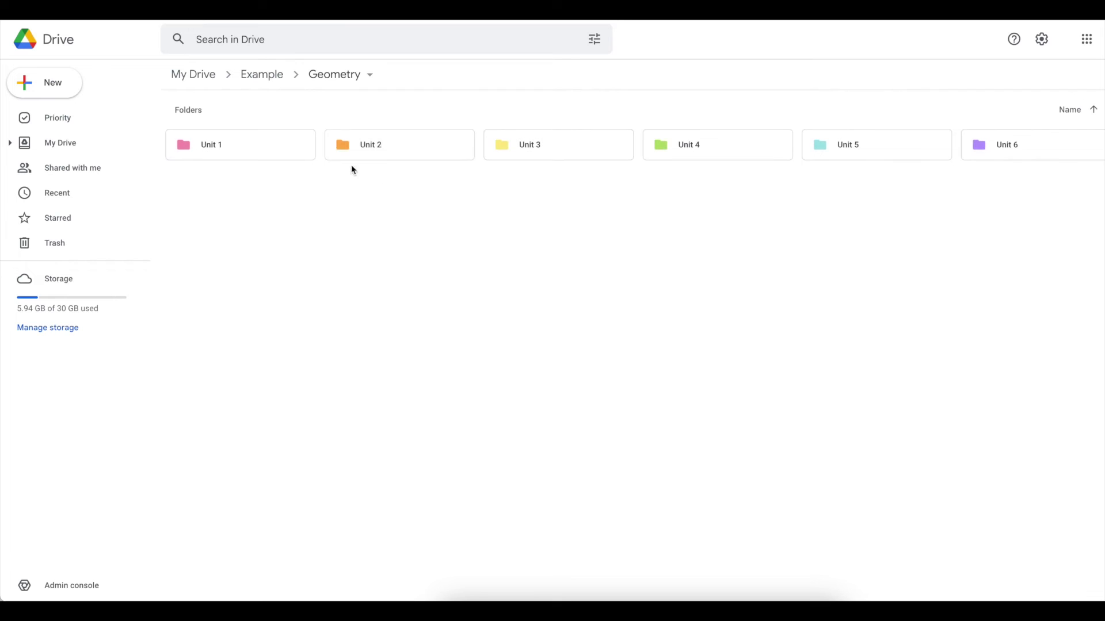
{"action": "left_click", "coordinate": [260, 76]}
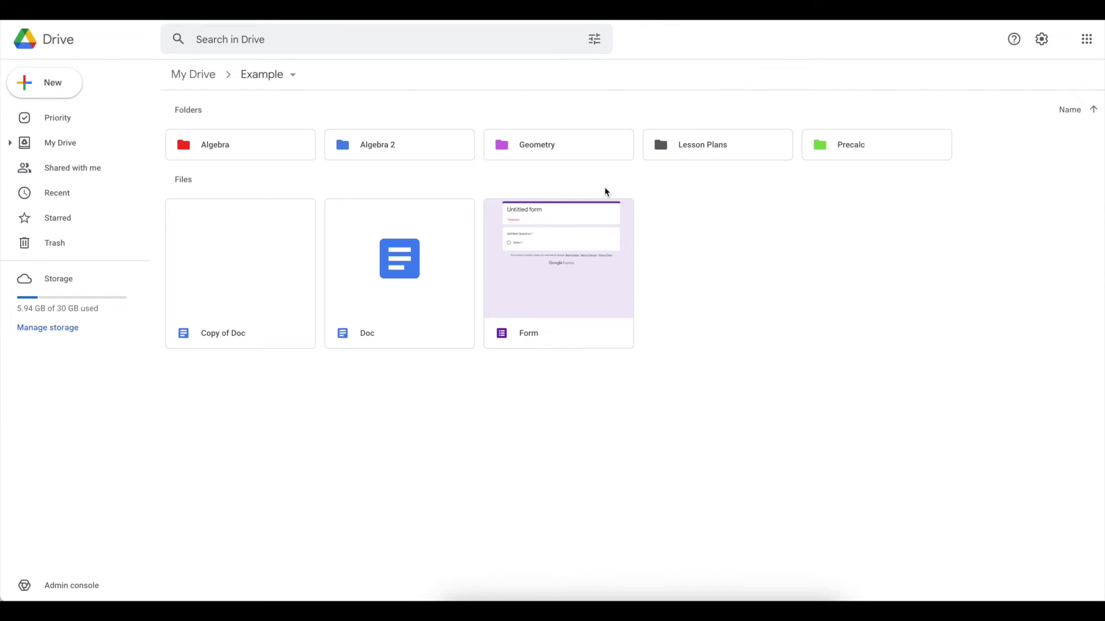
{"action": "left_click", "coordinate": [744, 147]}
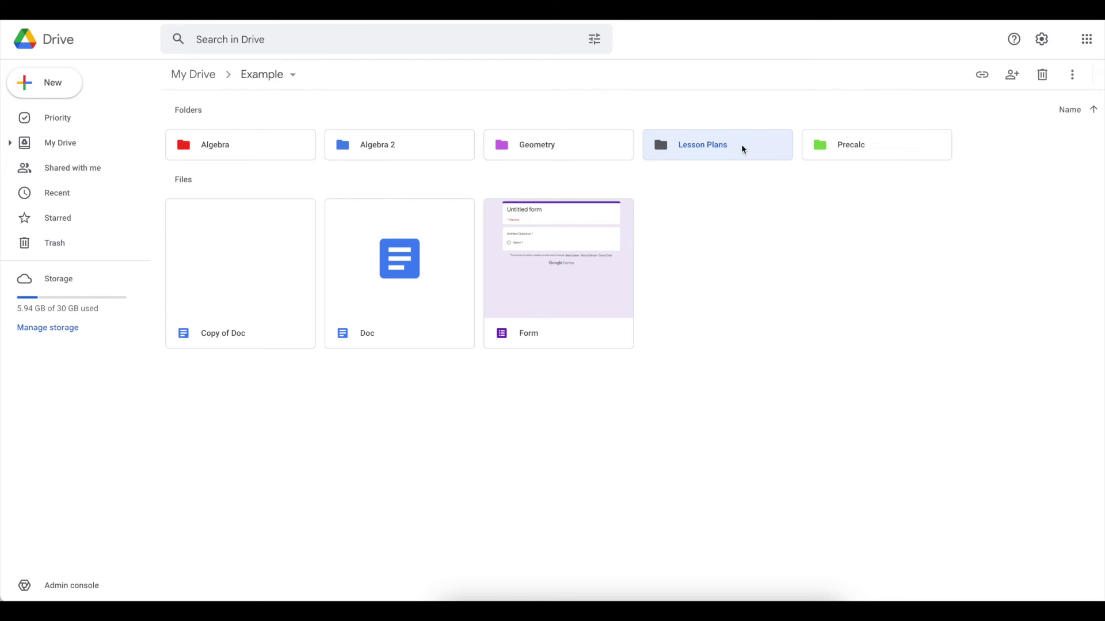
{"action": "key", "text": "n"}
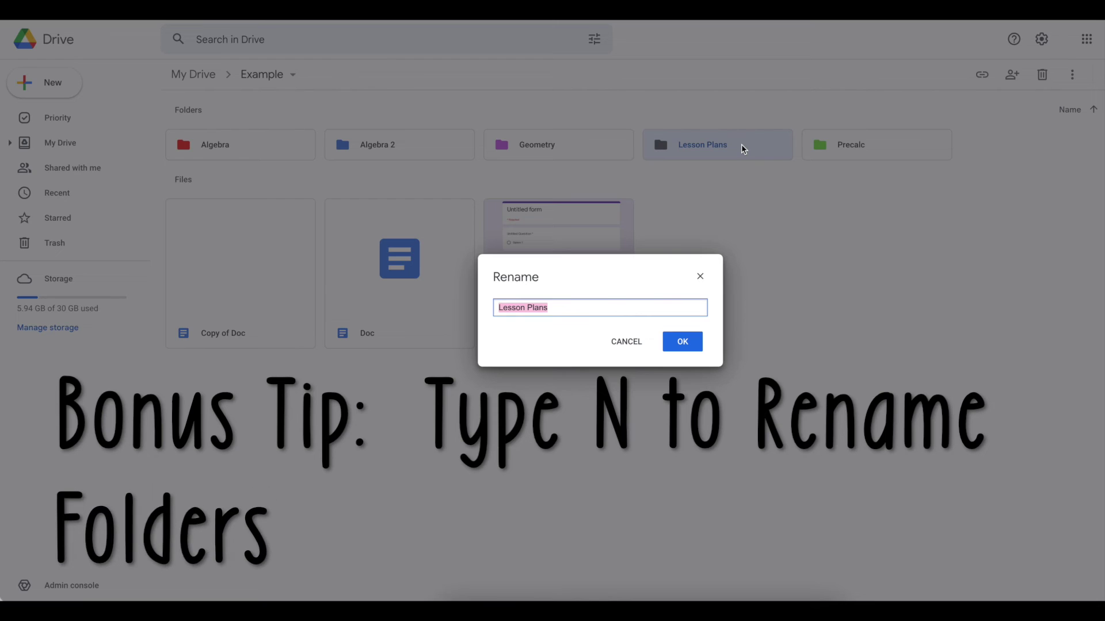
Step: Insert a four-pointed star before Lesson Plans so the folder becomes ✦Lesson Plans
{"action": "key", "text": "Home"}
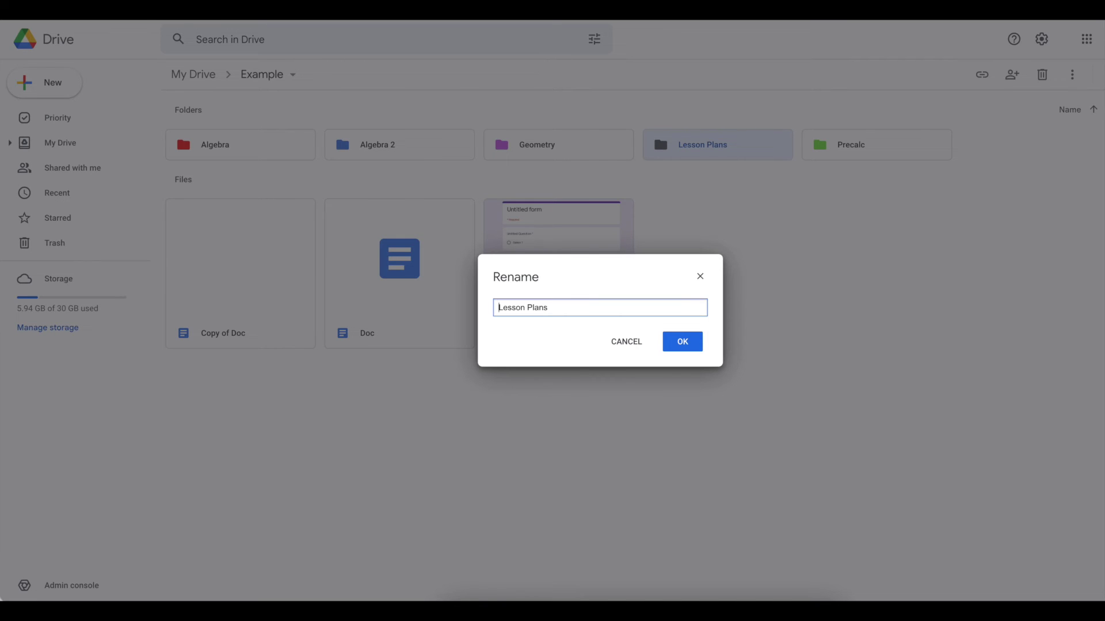
{"action": "key", "text": "fn+e"}
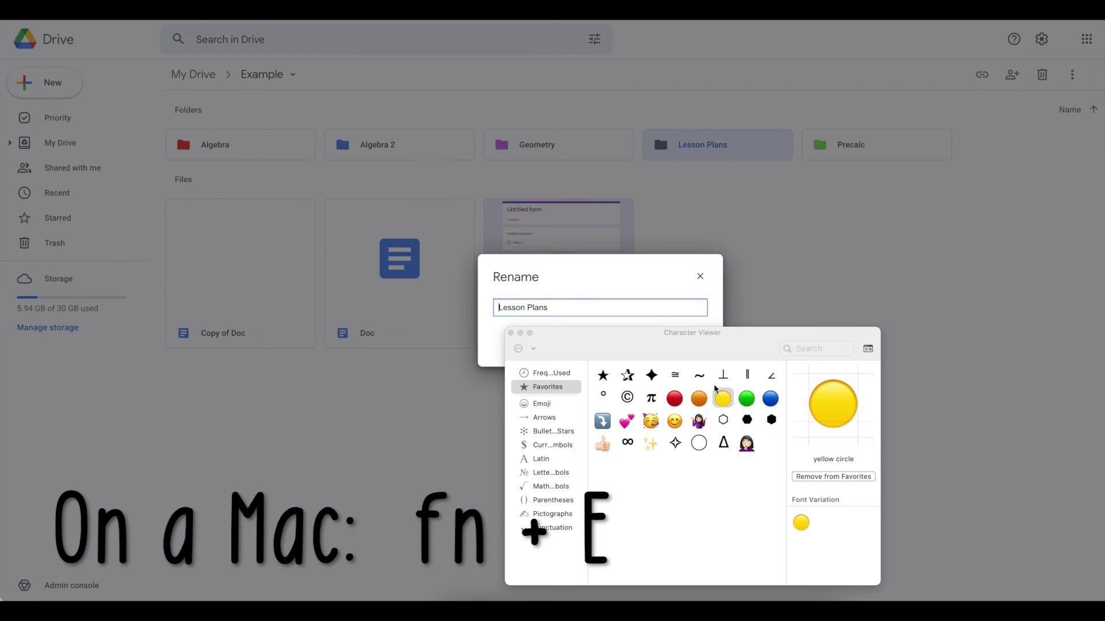
{"action": "left_click", "coordinate": [548, 406]}
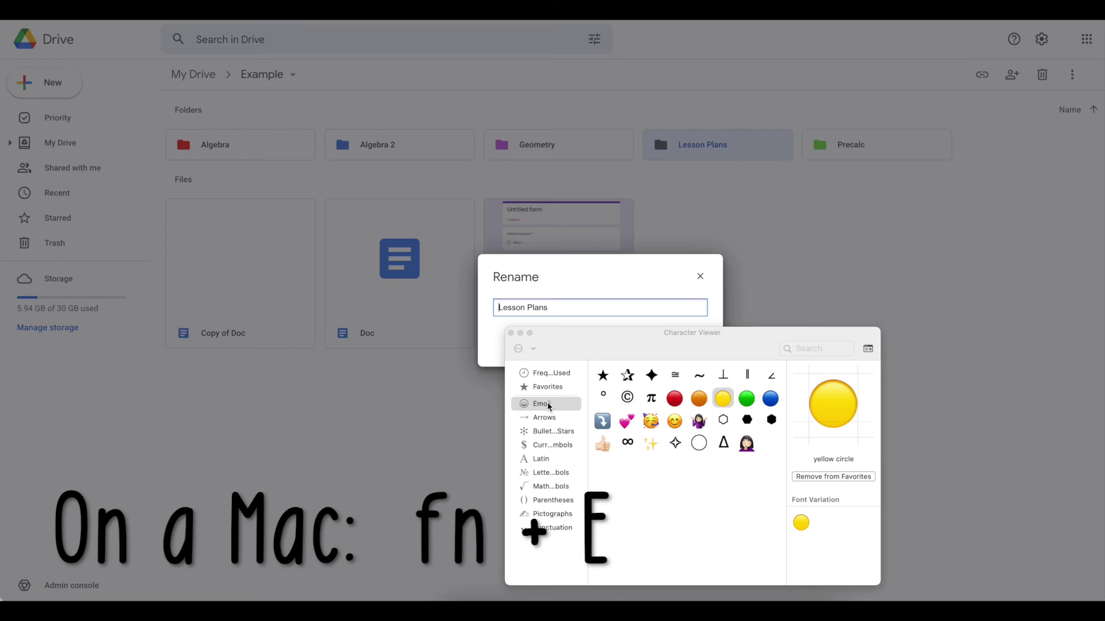
{"action": "left_click", "coordinate": [549, 386]}
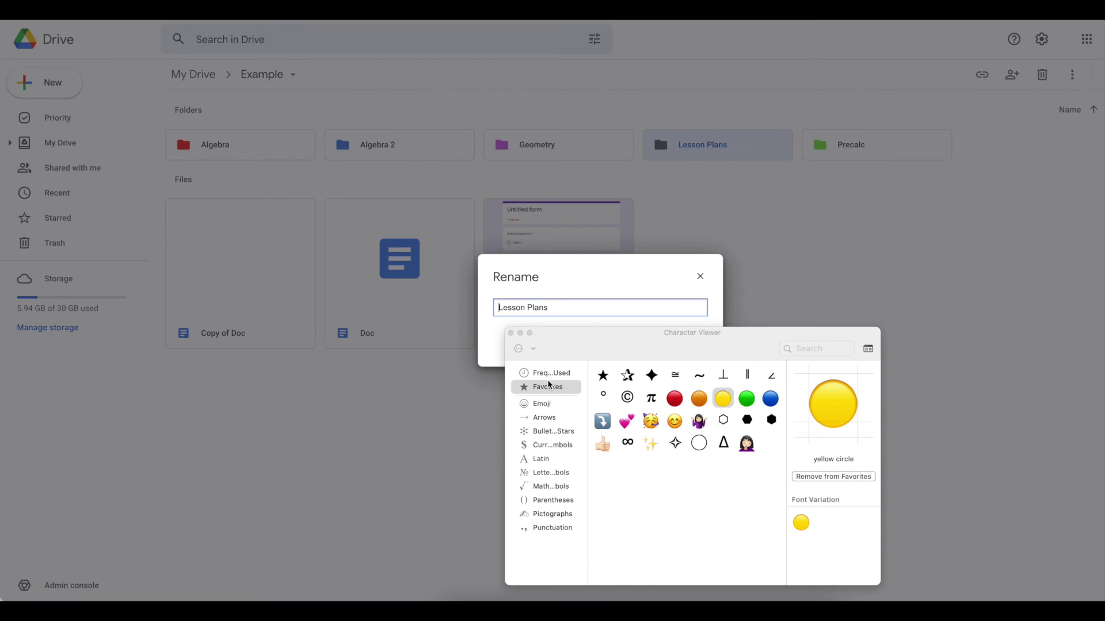
{"action": "left_click", "coordinate": [652, 376]}
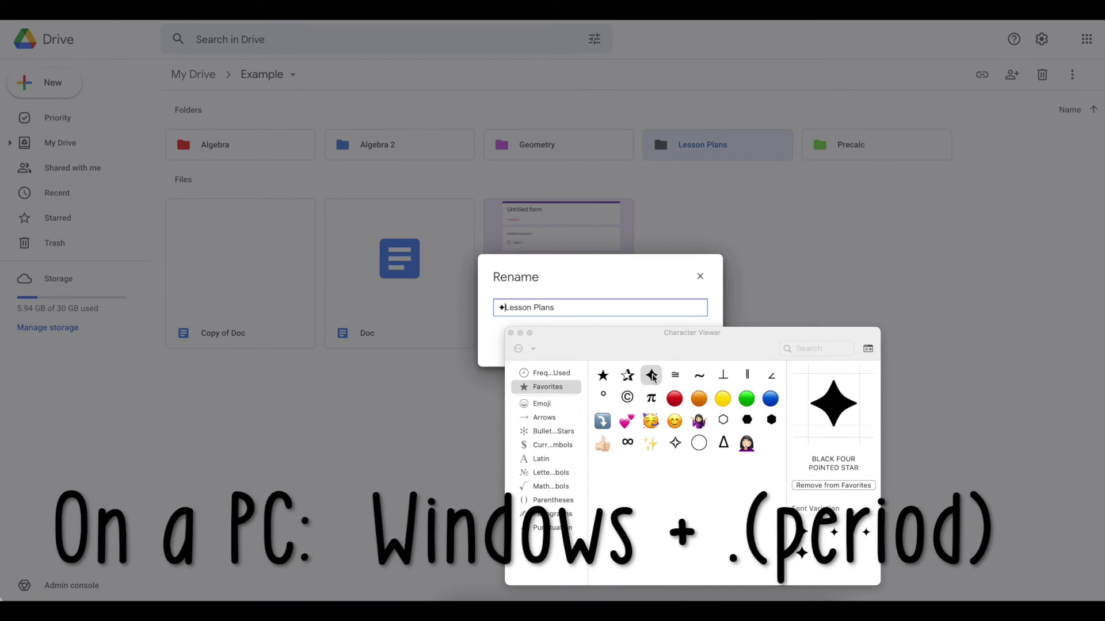
{"action": "left_click", "coordinate": [510, 333]}
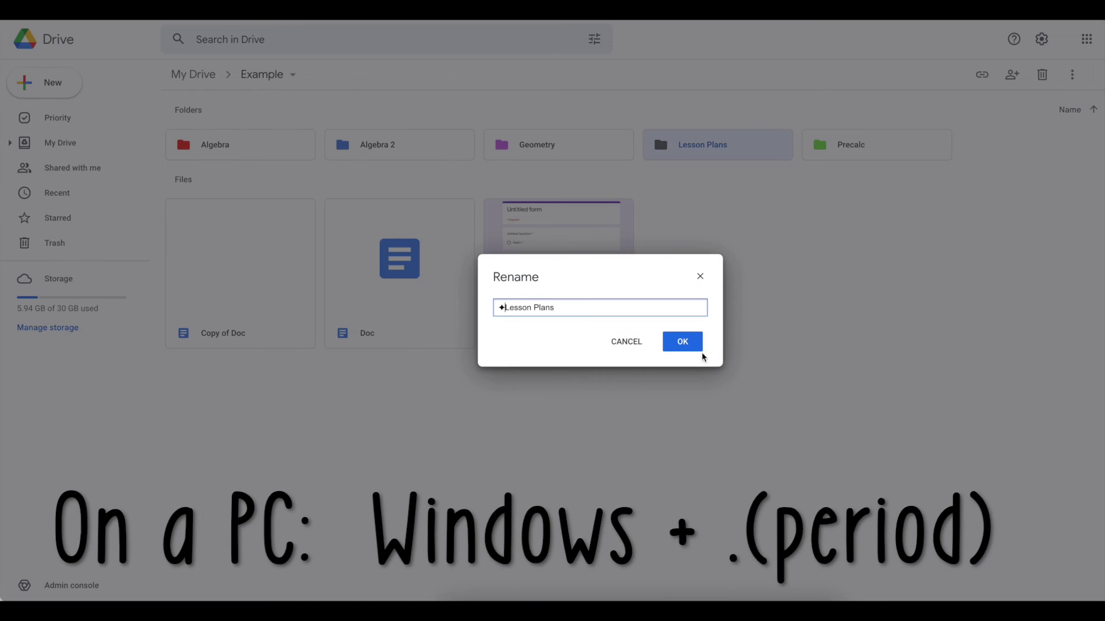
{"action": "left_click", "coordinate": [692, 347]}
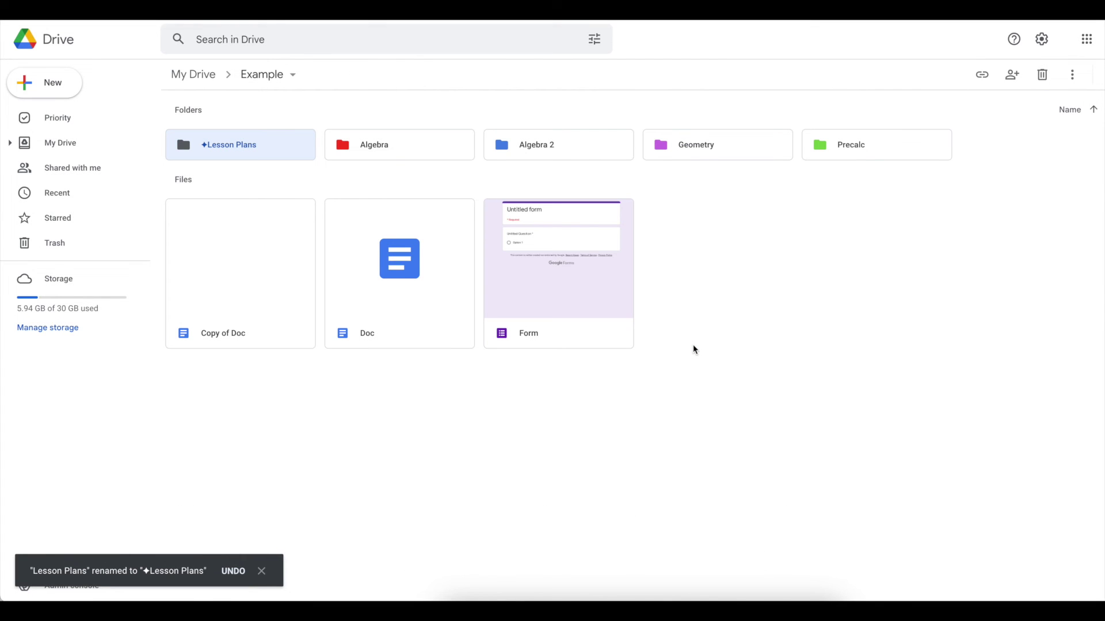
{"action": "left_click", "coordinate": [695, 350]}
Step: Rename the Algebra folder to a red-circle emoji followed by Algebra 1
{"action": "left_click", "coordinate": [406, 153]}
{"action": "key", "text": "n"}
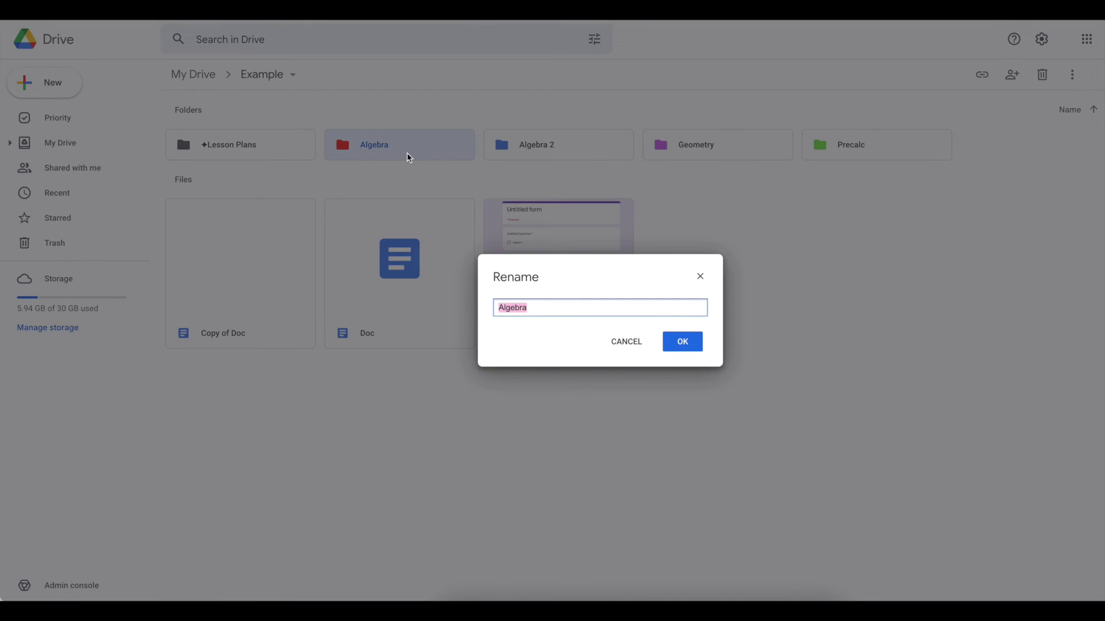
{"action": "key", "text": "ctrl+super+space"}
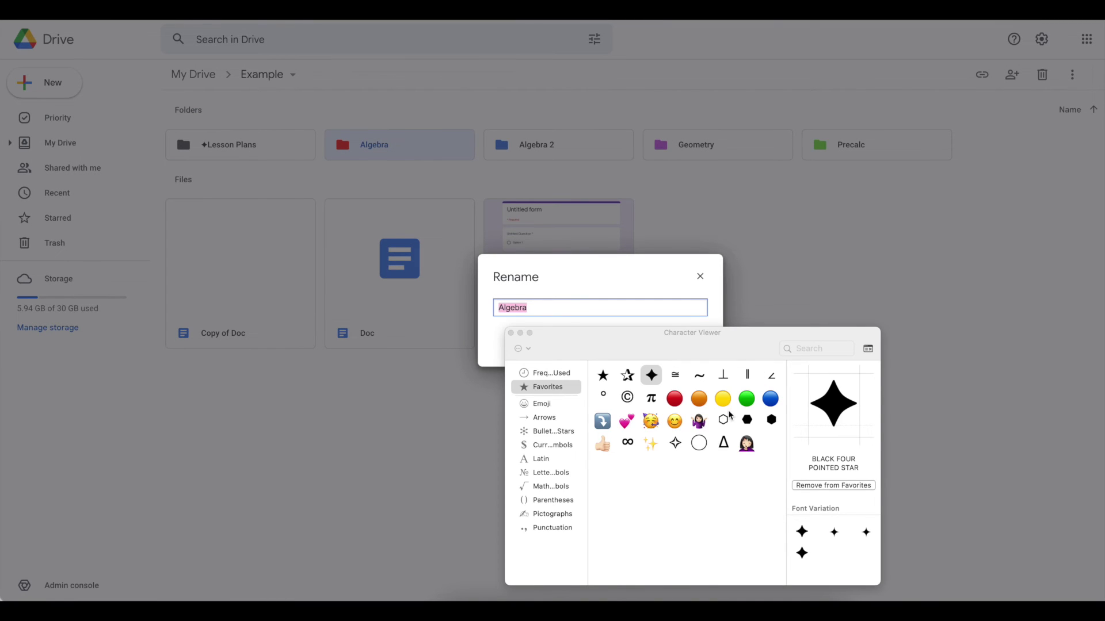
{"action": "double_click", "coordinate": [674, 399]}
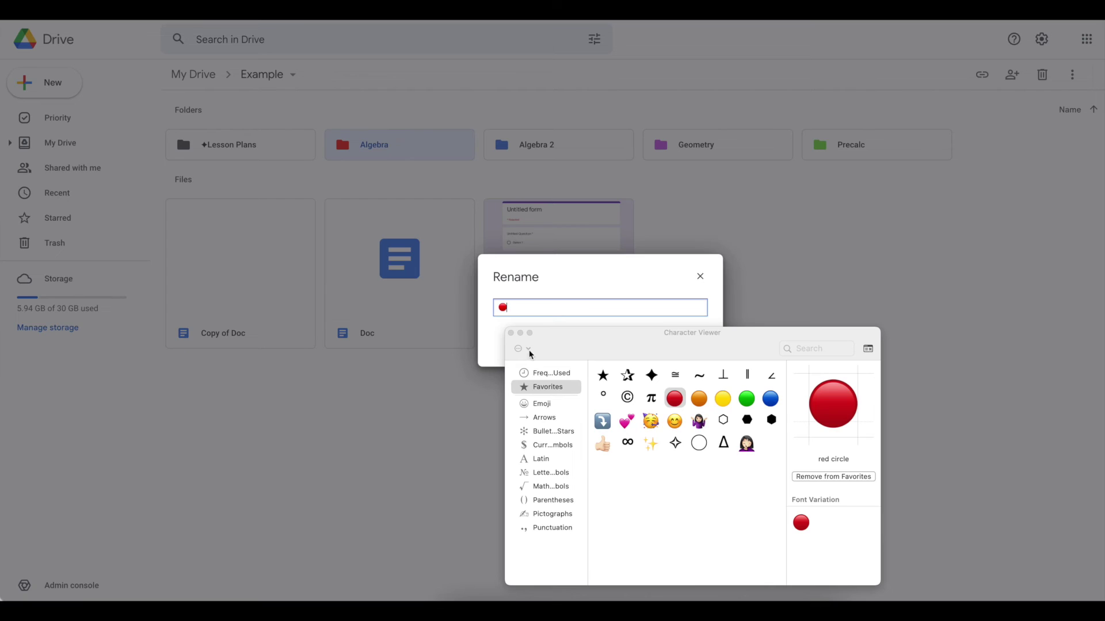
{"action": "type", "text": "Algebra 1"}
{"action": "key", "text": "Return"}
{"action": "left_click", "coordinate": [510, 333]}
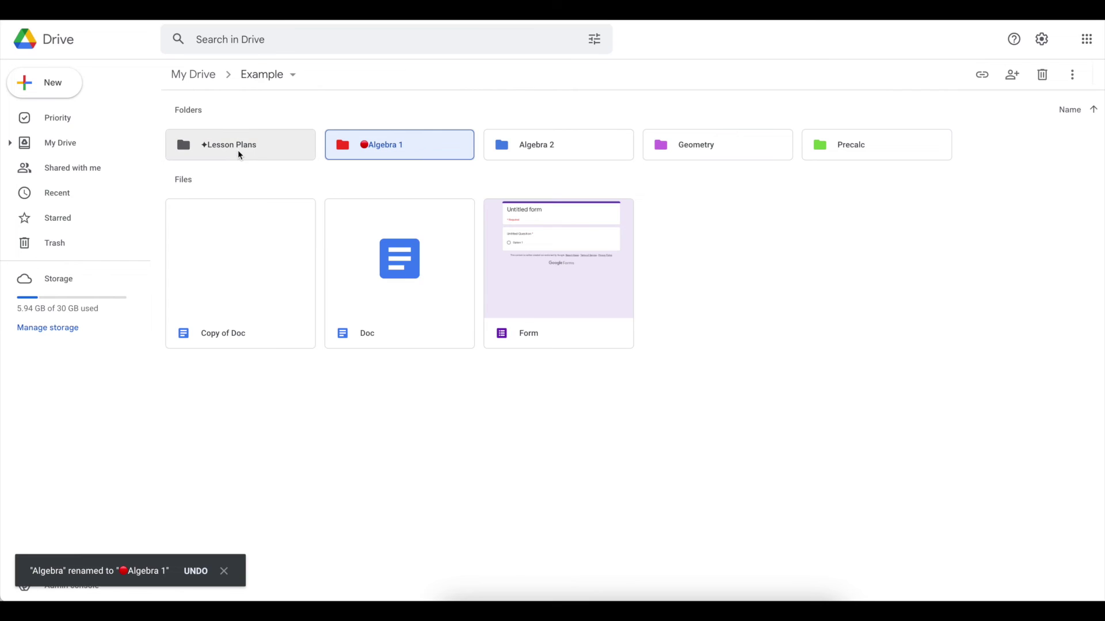
Step: Remove the red circle emoji so the folder is named just Algebra 1
{"action": "left_click", "coordinate": [368, 156]}
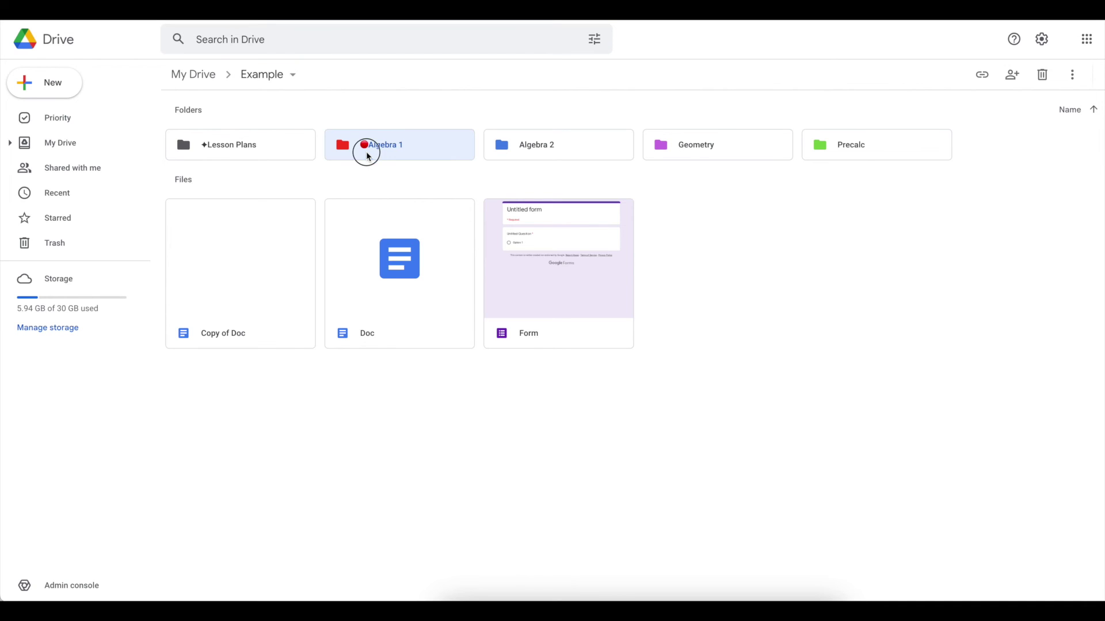
{"action": "key", "text": "n"}
{"action": "left_click", "coordinate": [506, 307]}
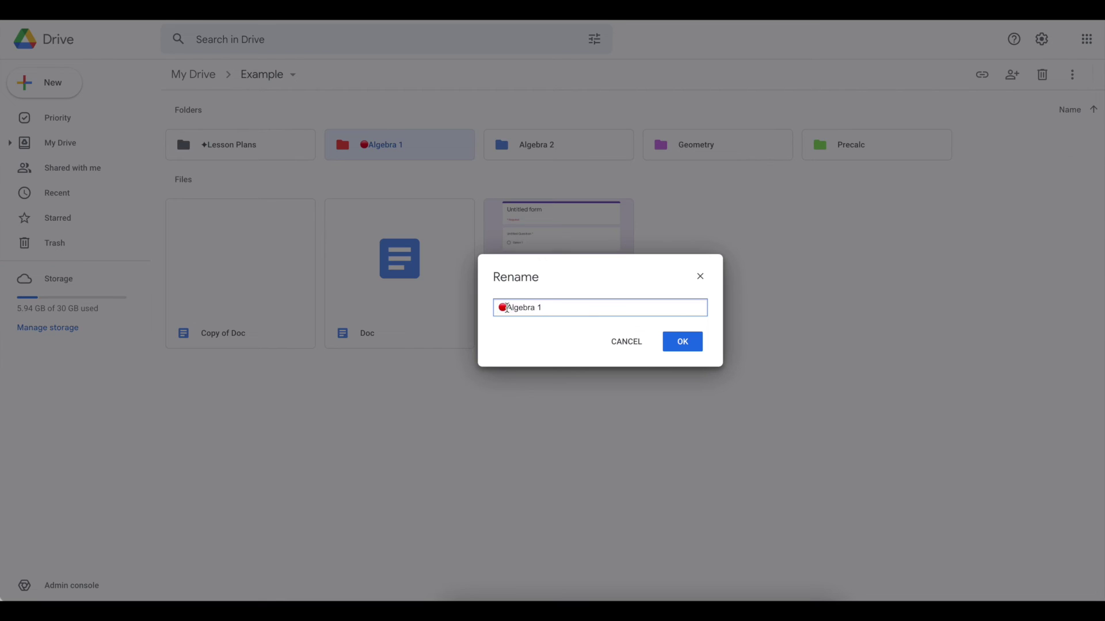
{"action": "key", "text": "BackSpace"}
{"action": "left_click", "coordinate": [697, 343]}
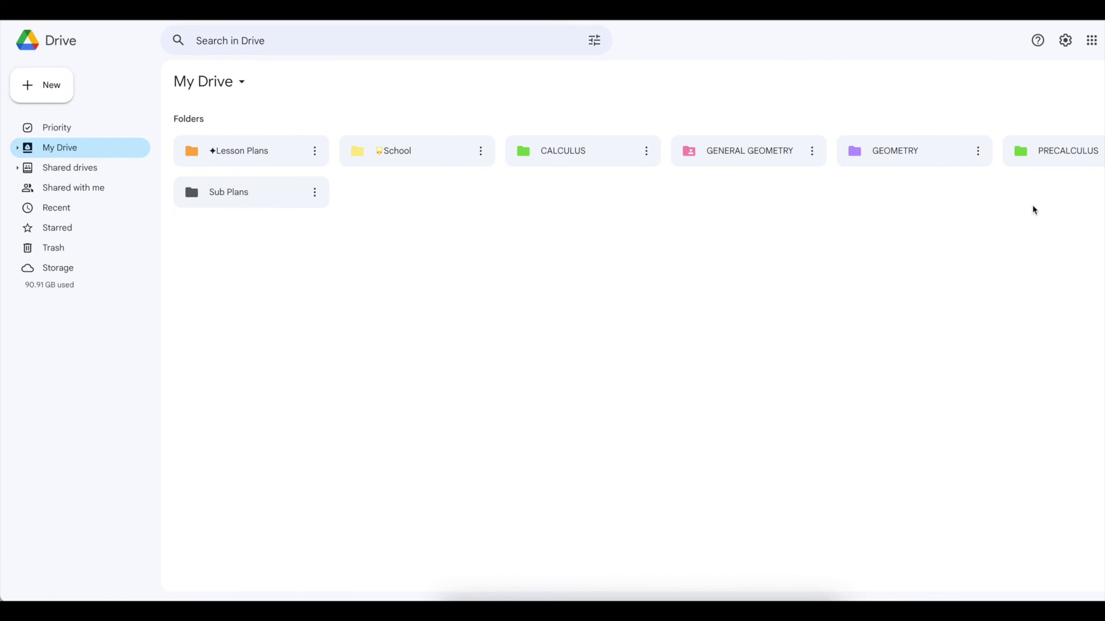
Step: Open the GEOMETRY folder in My Drive, where ✦MASTER sorts first
{"action": "double_click", "coordinate": [932, 164]}
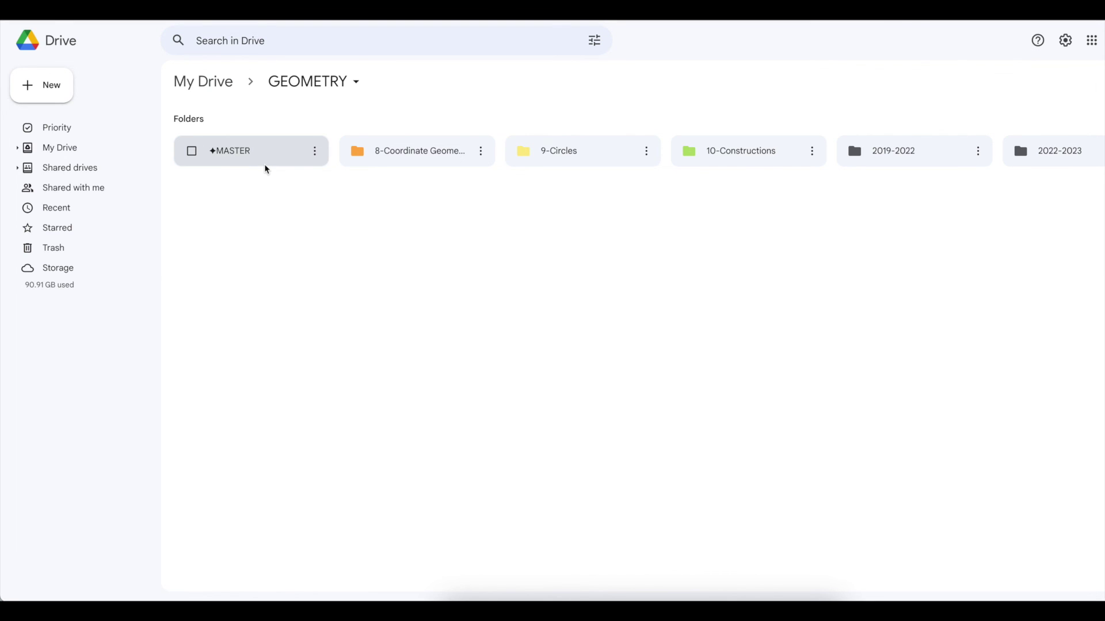
Step: Open ✦MASTER, then its 2: Transformations subfolder
{"action": "double_click", "coordinate": [264, 160]}
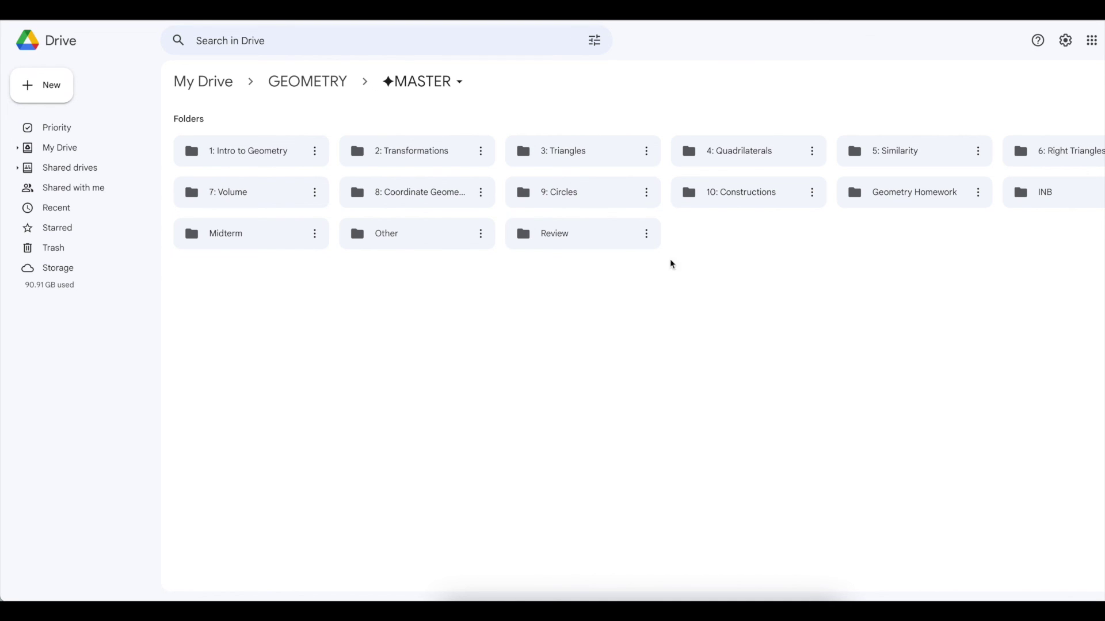
{"action": "left_click", "coordinate": [428, 161]}
{"action": "double_click", "coordinate": [428, 161]}
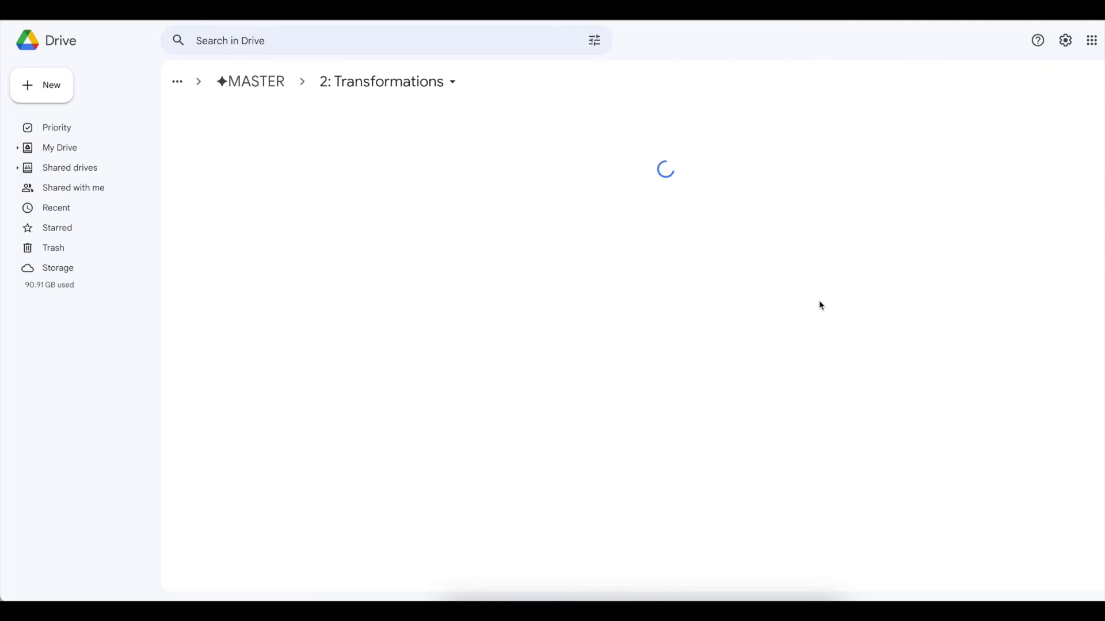